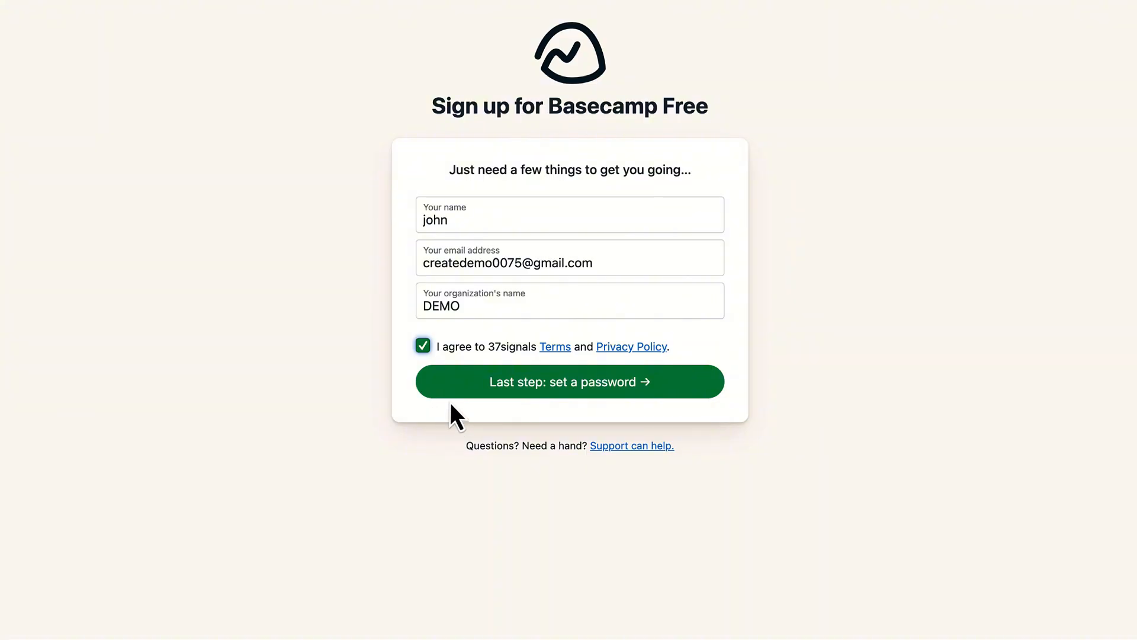
- Continue the Basecamp sign-up, enter an account password, and create the new account
click(452, 386)
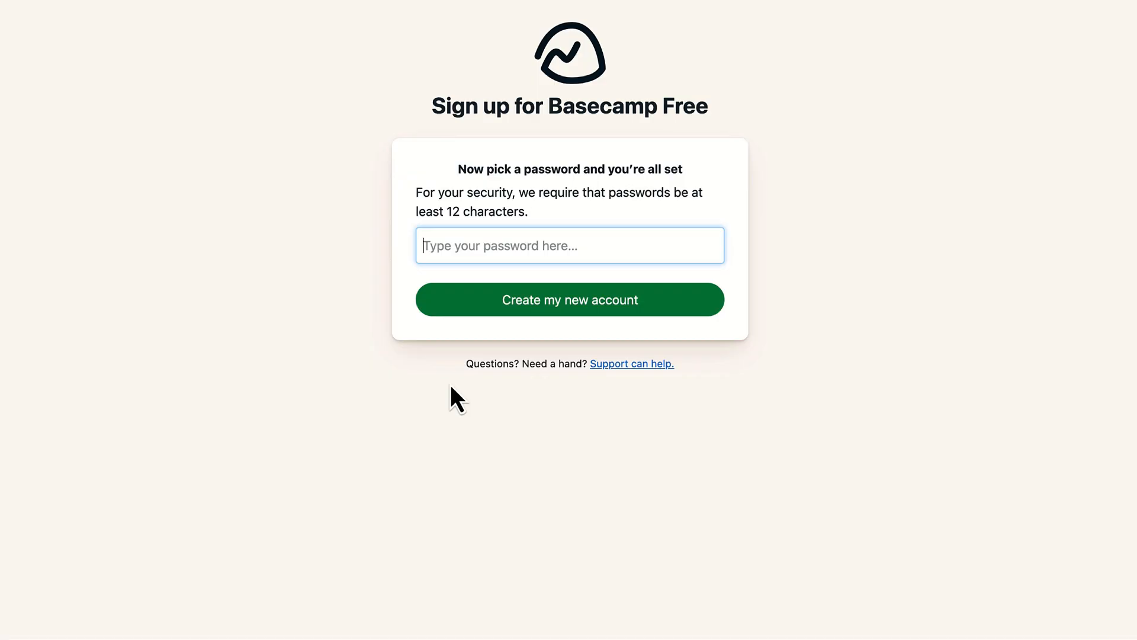
text(••••)
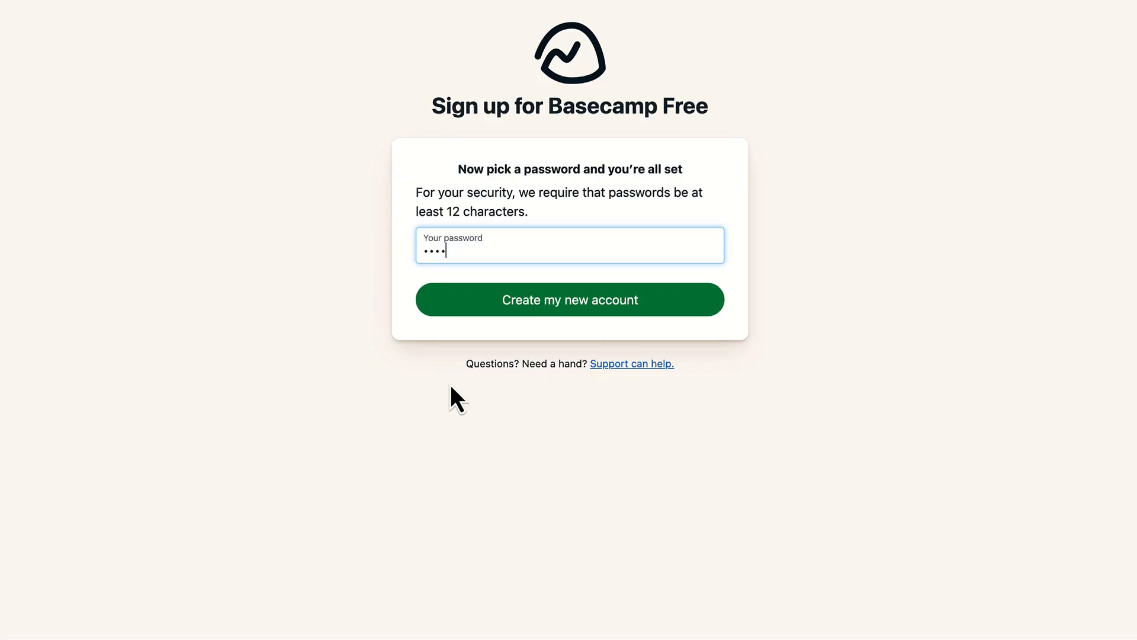
text(••••••••)
click(672, 304)
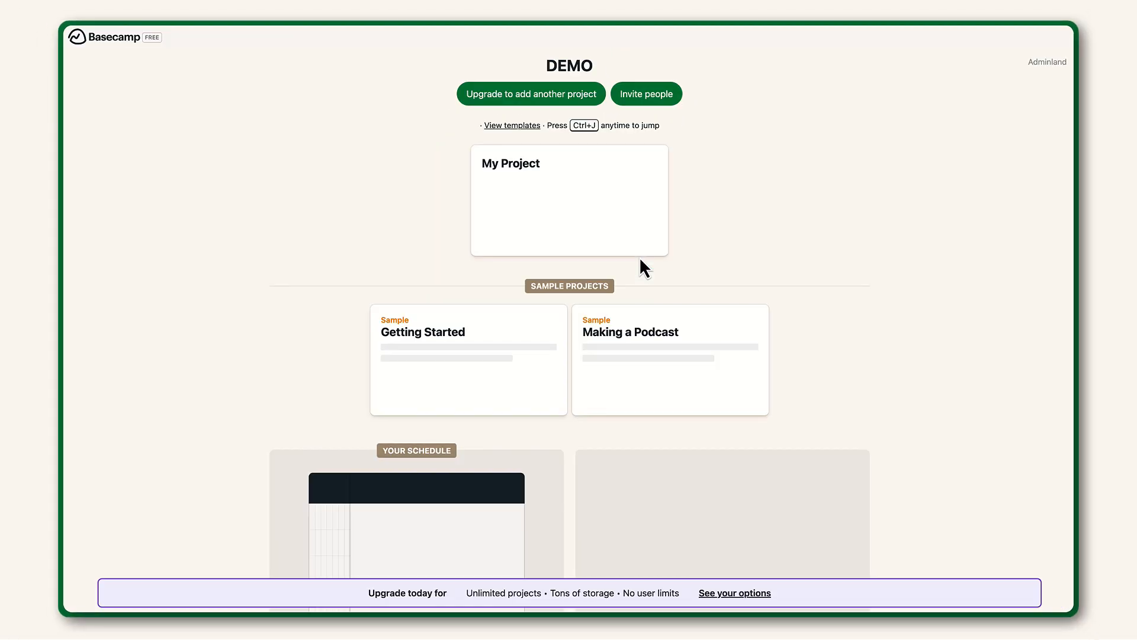
- Add a Lineup marker titled Meeting dated Wed, Mar 25, 2026
scroll(667, 432, down, 2)
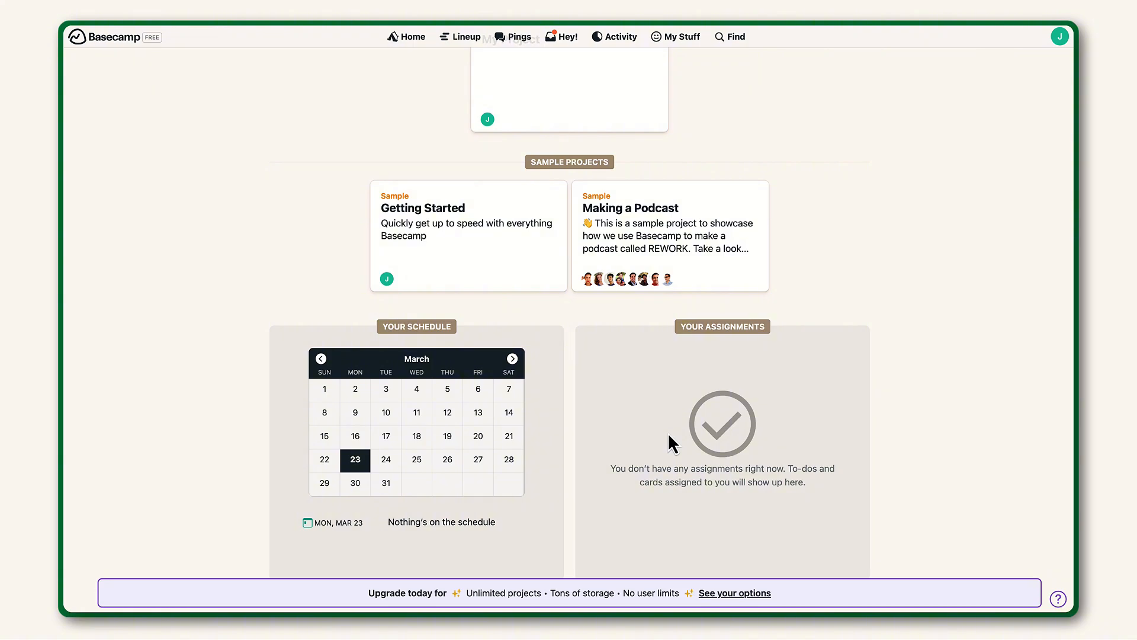
scroll(669, 435, up, 2)
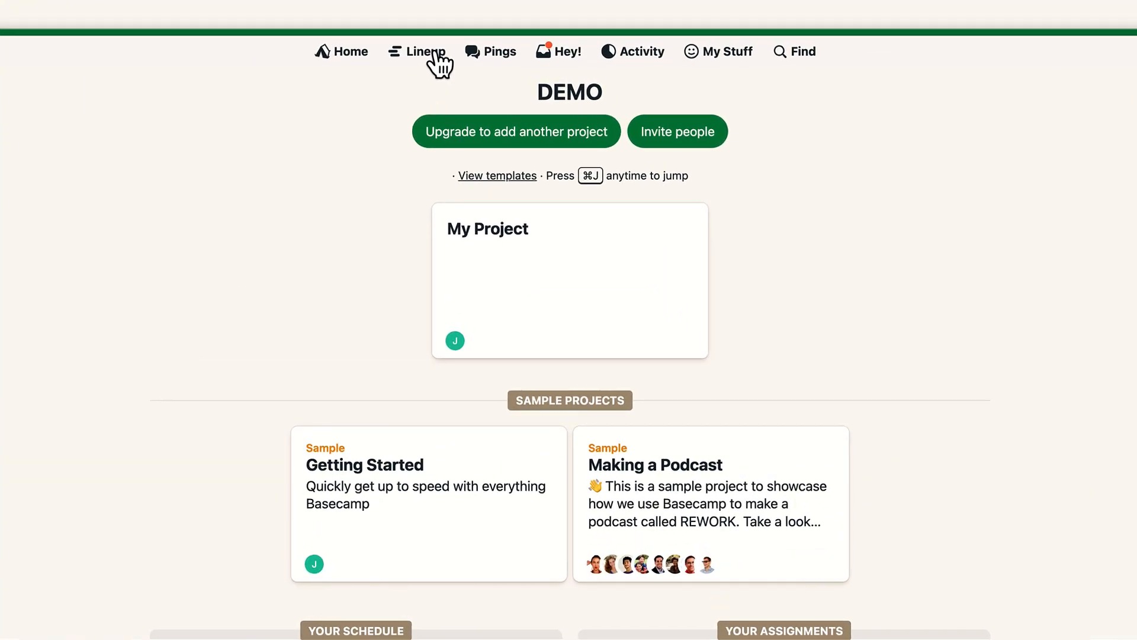
click(437, 54)
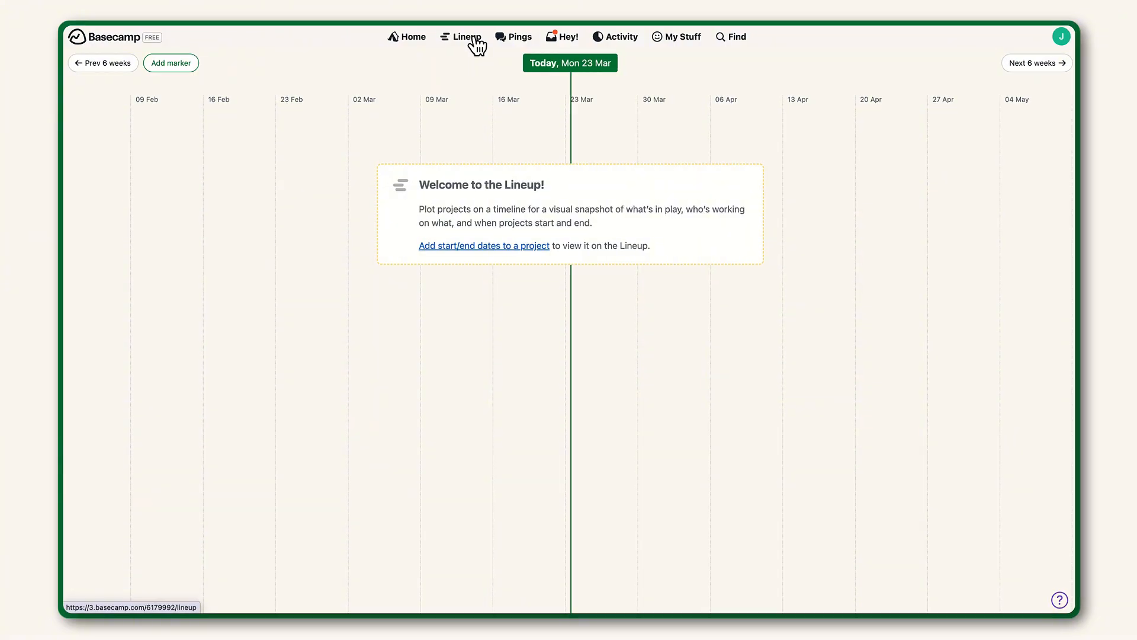
click(171, 63)
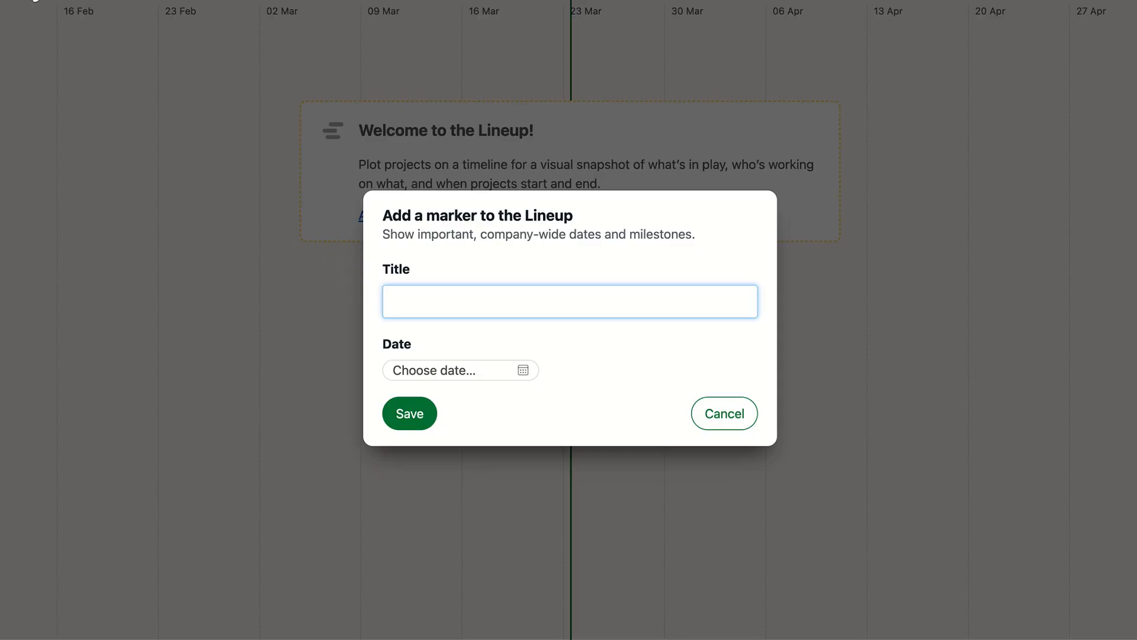
text(Meeting)
click(524, 371)
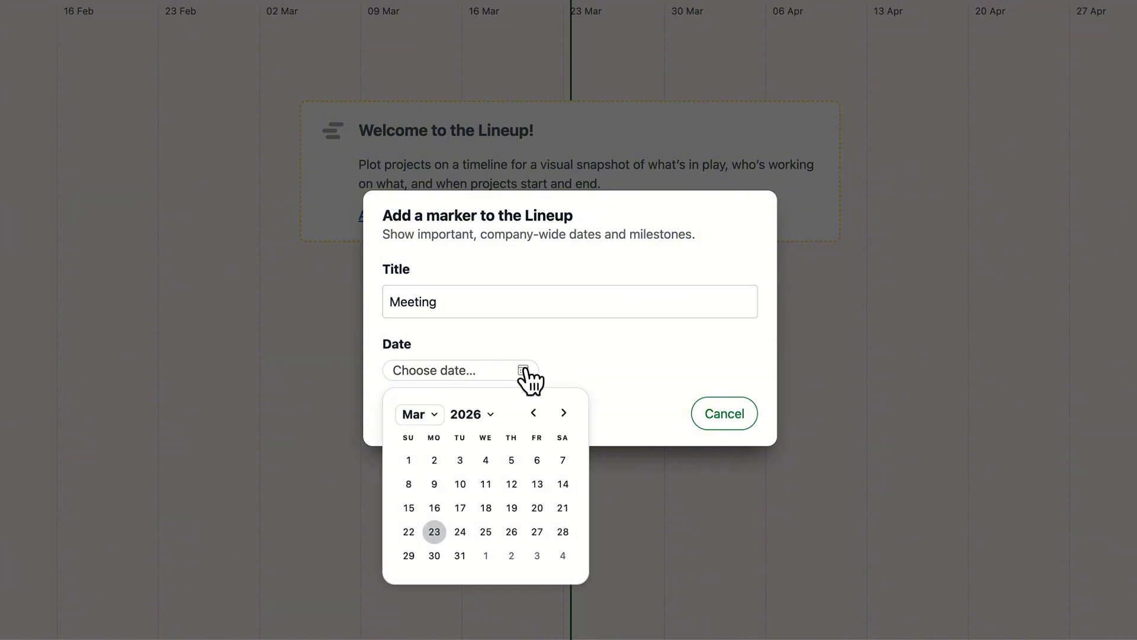
click(487, 531)
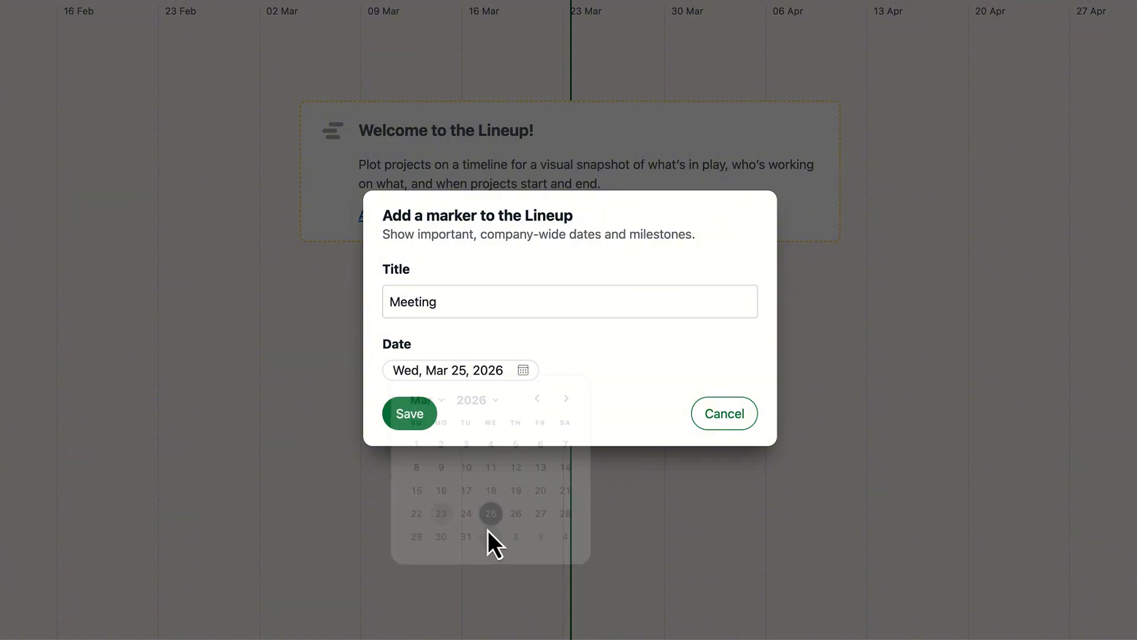
click(415, 415)
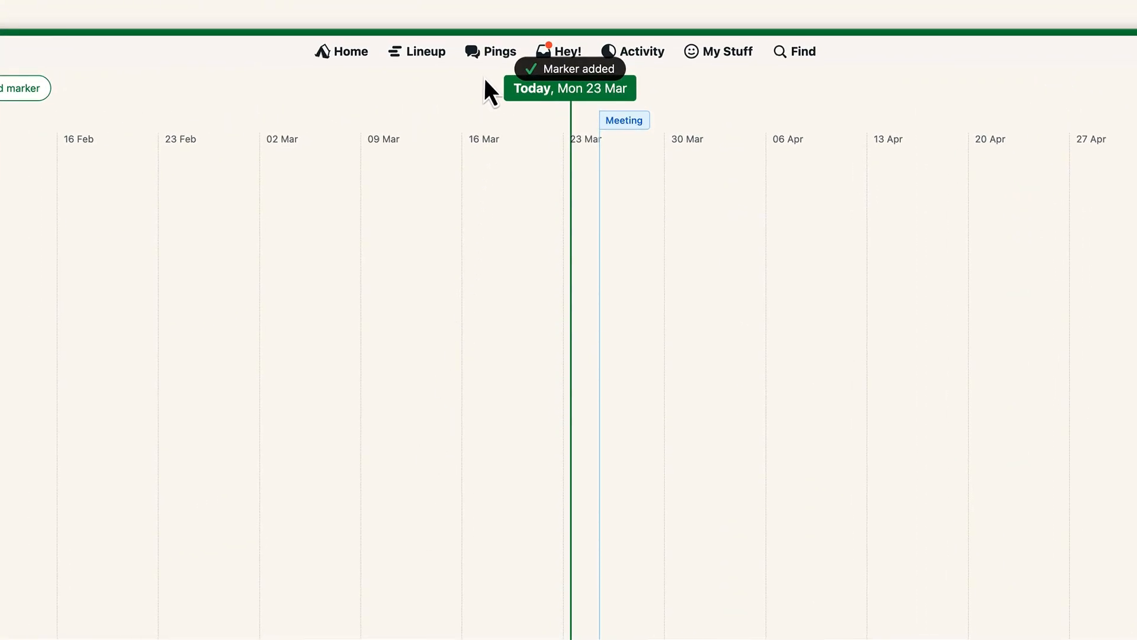
- Browse the Pings, Hey!, Activity filters and reports, and My Stuff menus before returning Home
click(492, 58)
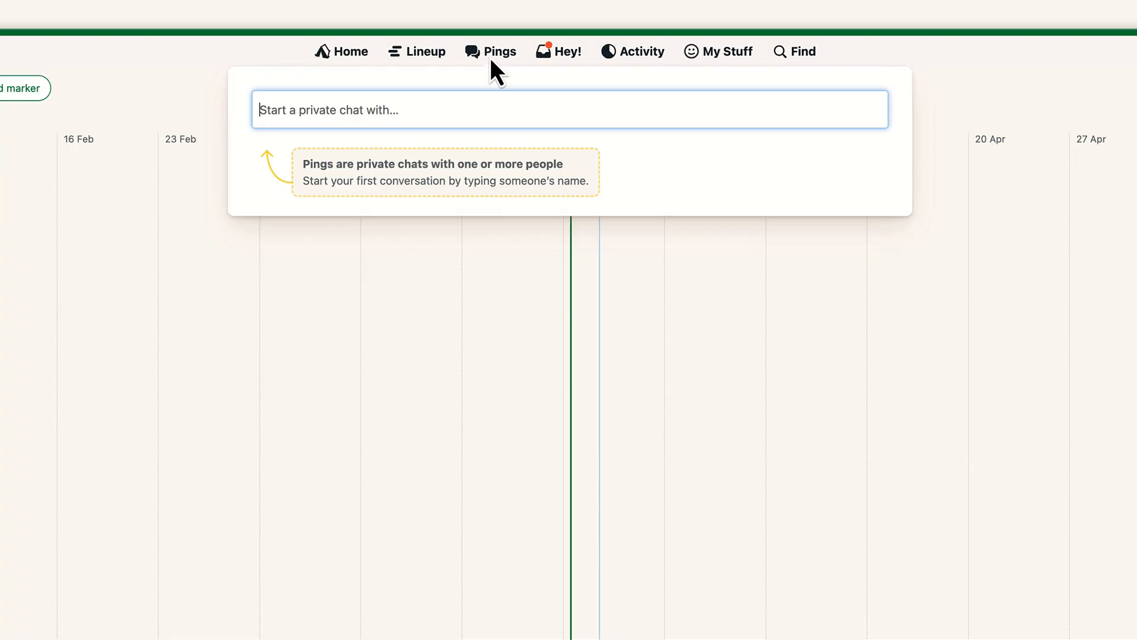
click(565, 56)
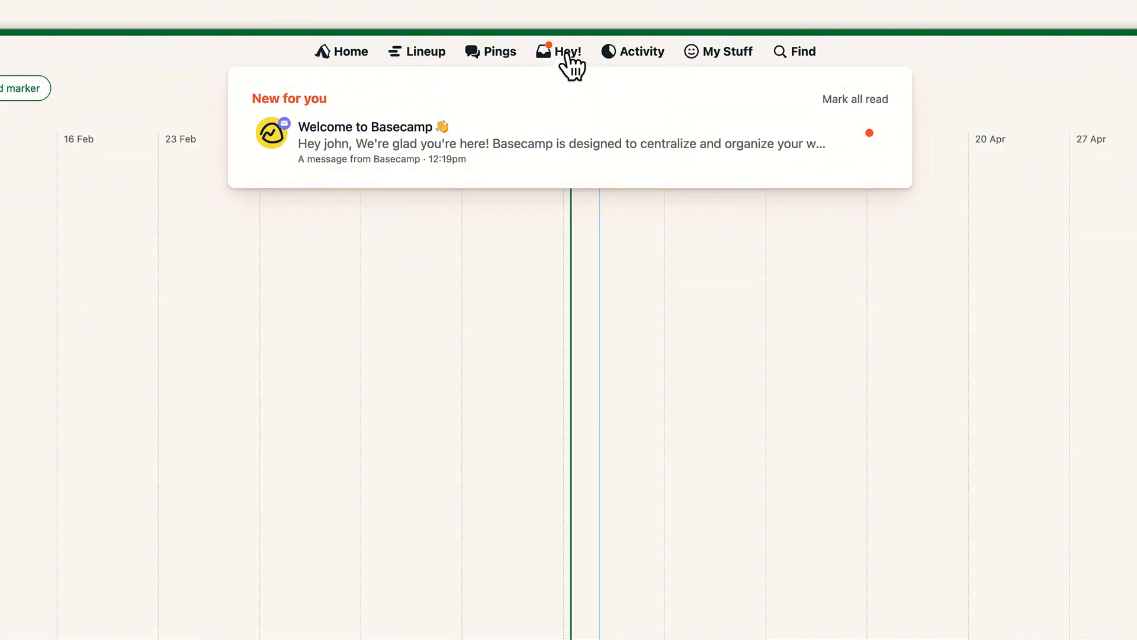
click(644, 57)
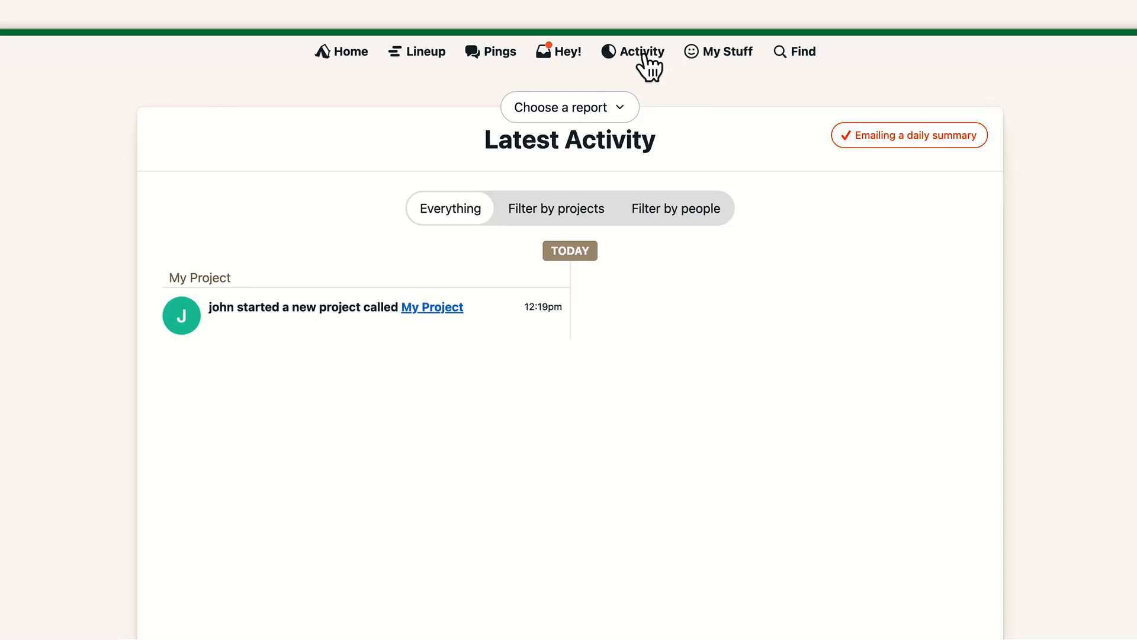
click(591, 214)
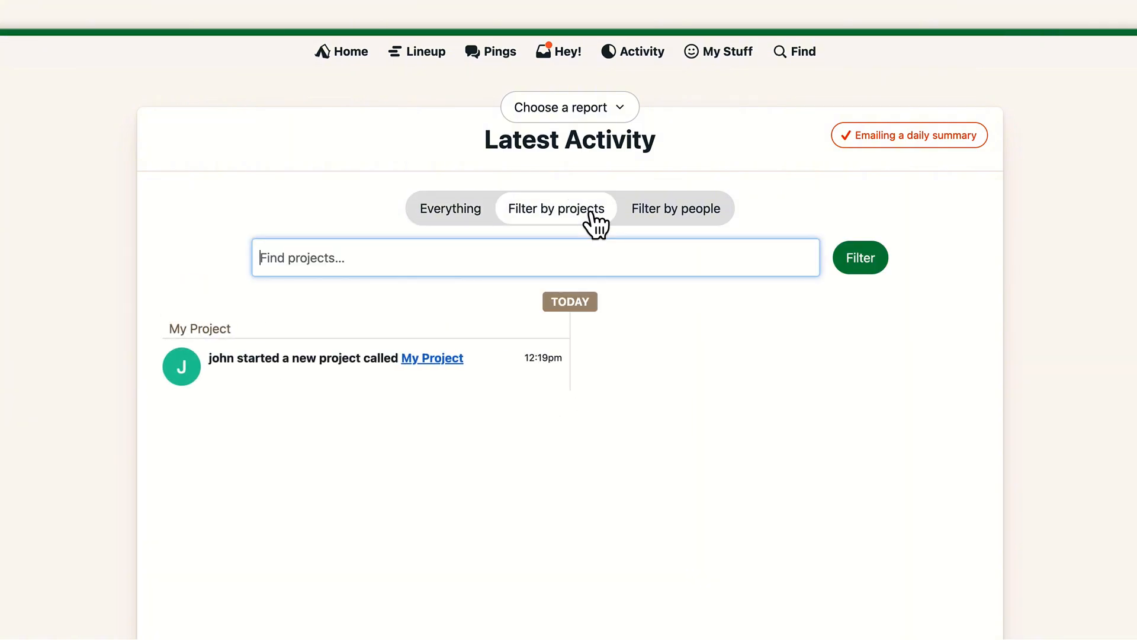
click(697, 218)
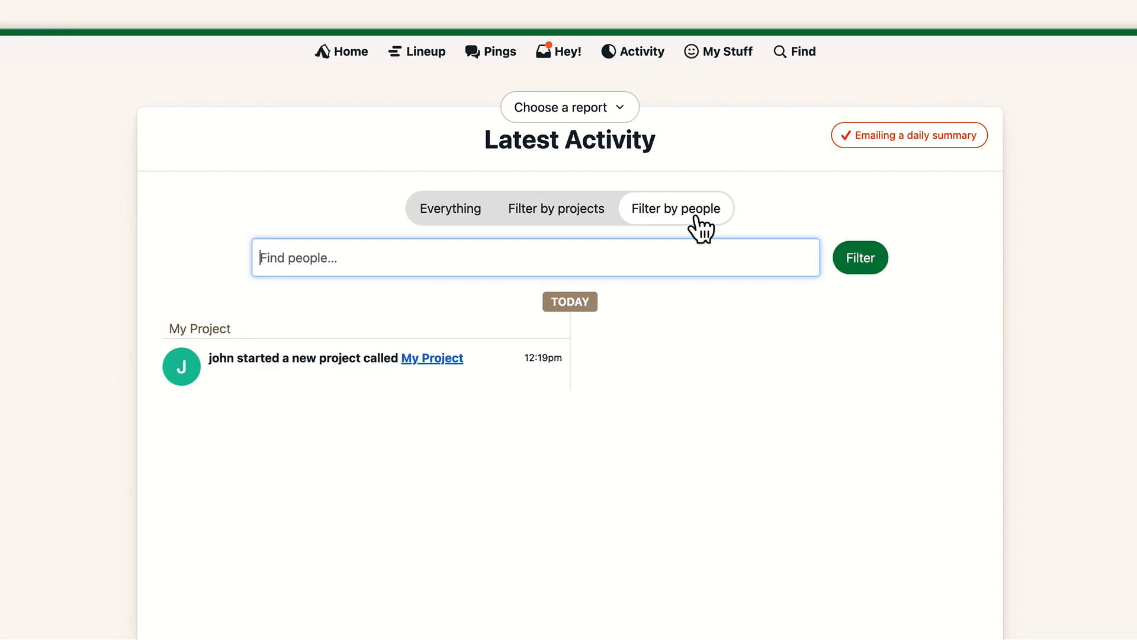
click(628, 108)
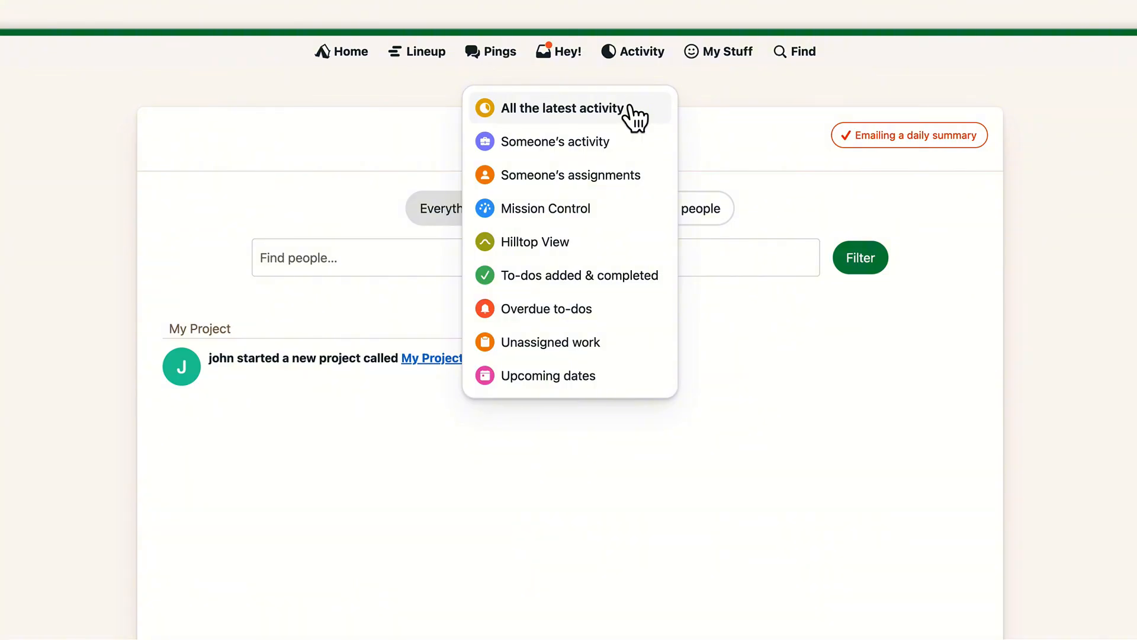
click(702, 138)
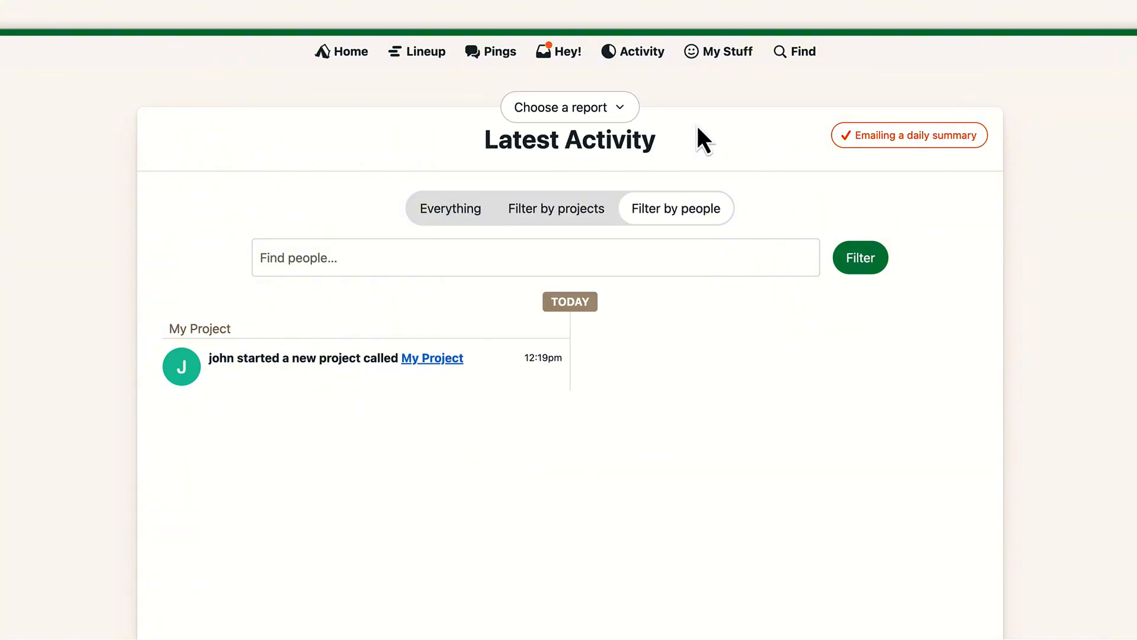
click(732, 60)
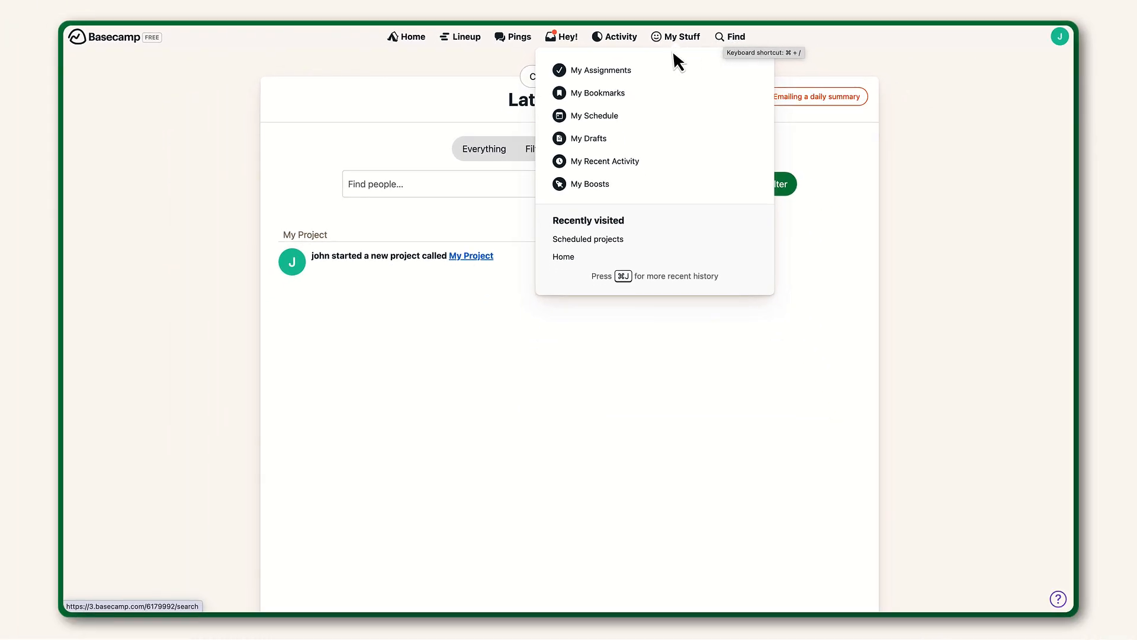
click(408, 40)
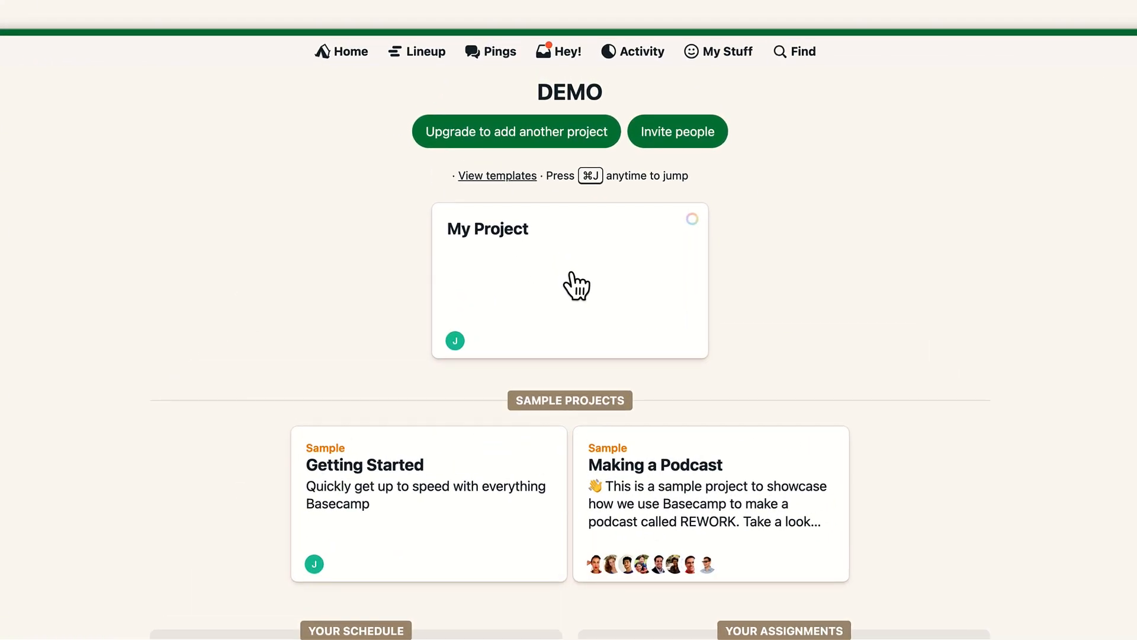
- Open My Project and try moving the progress needle, discarding the update
click(576, 286)
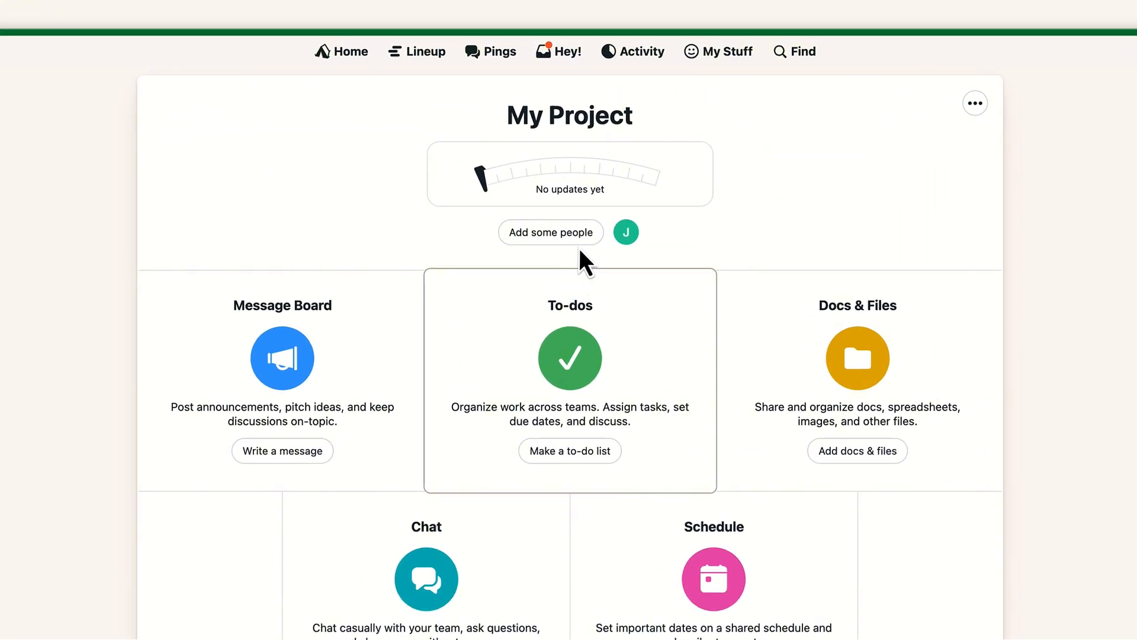
mouse_move(635, 176)
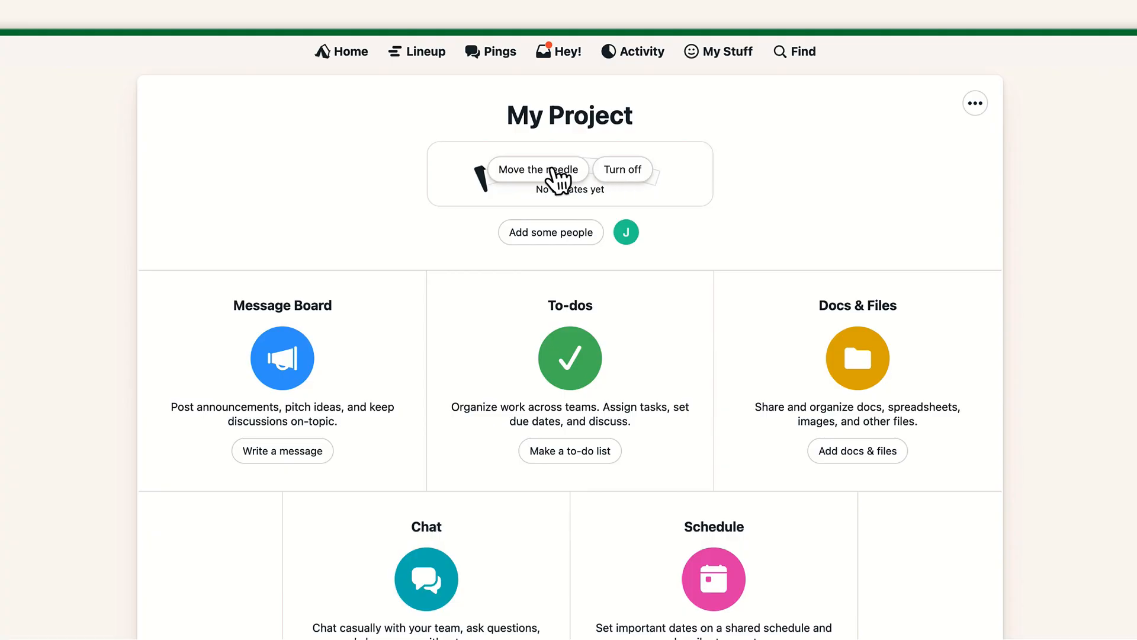
click(507, 176)
drag(389, 220, 714, 231)
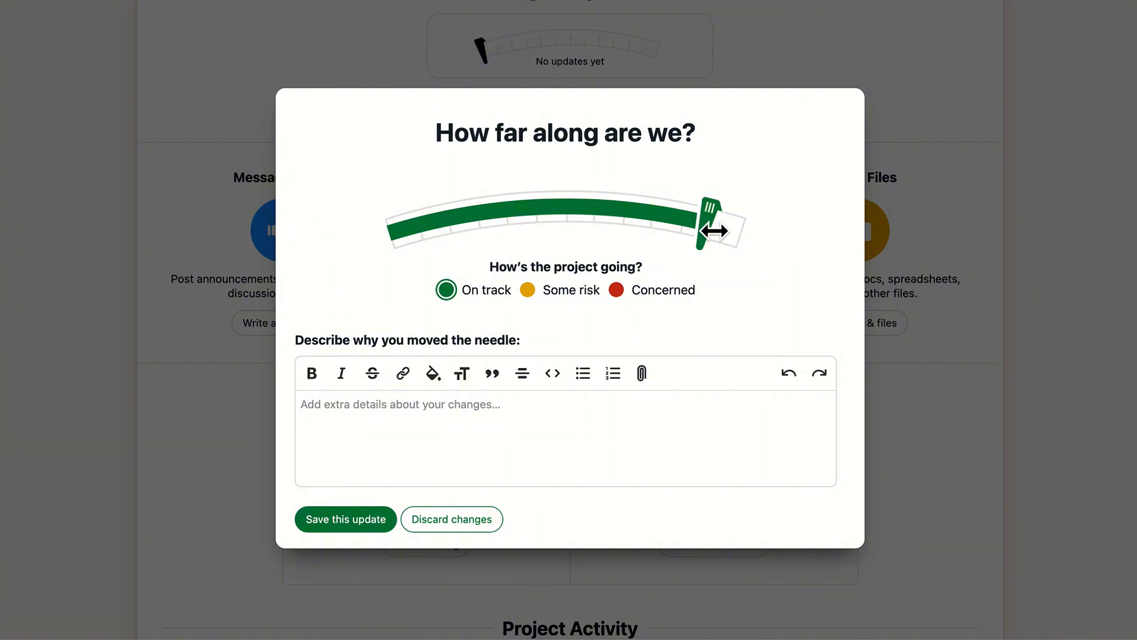
drag(714, 231, 436, 244)
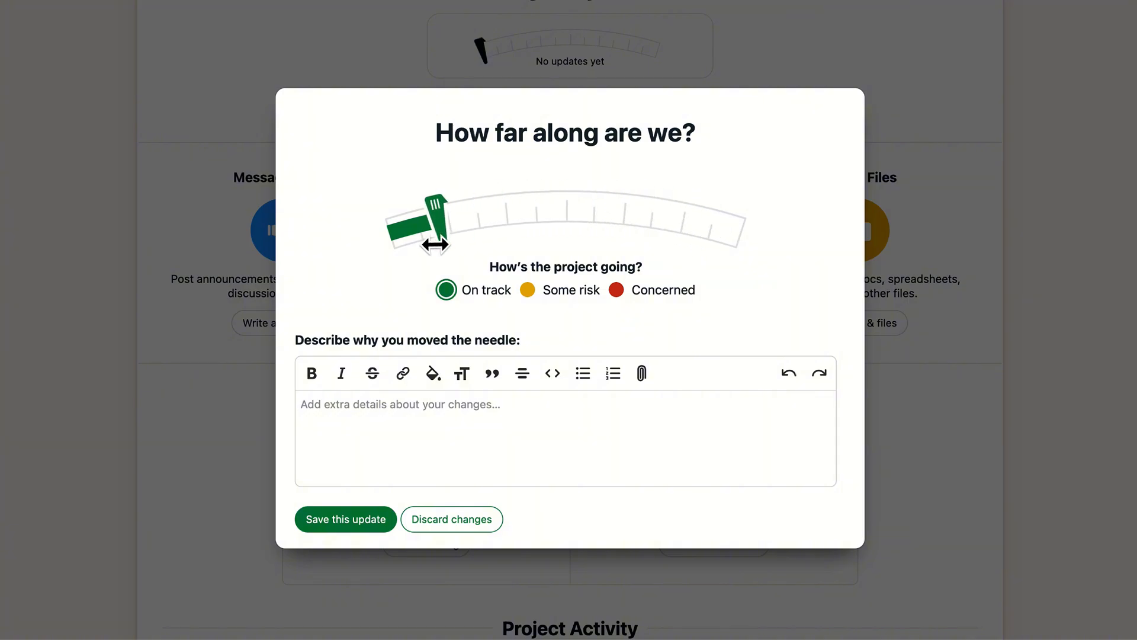
click(466, 524)
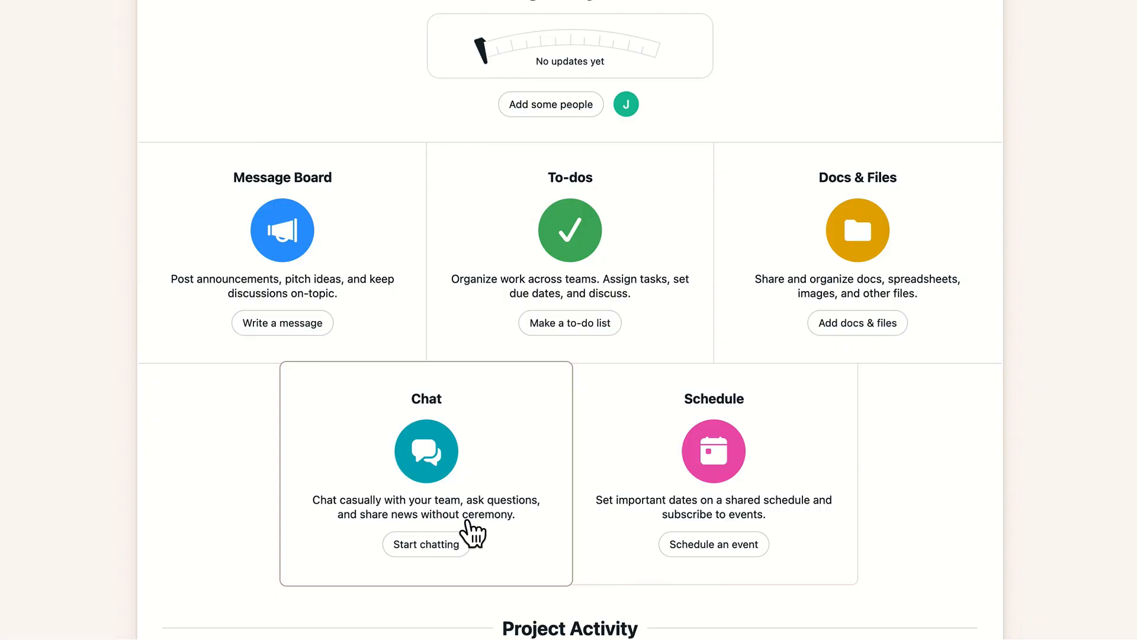
- Open the project settings and rename the project to DEMO Project
scroll(469, 524, up, 4)
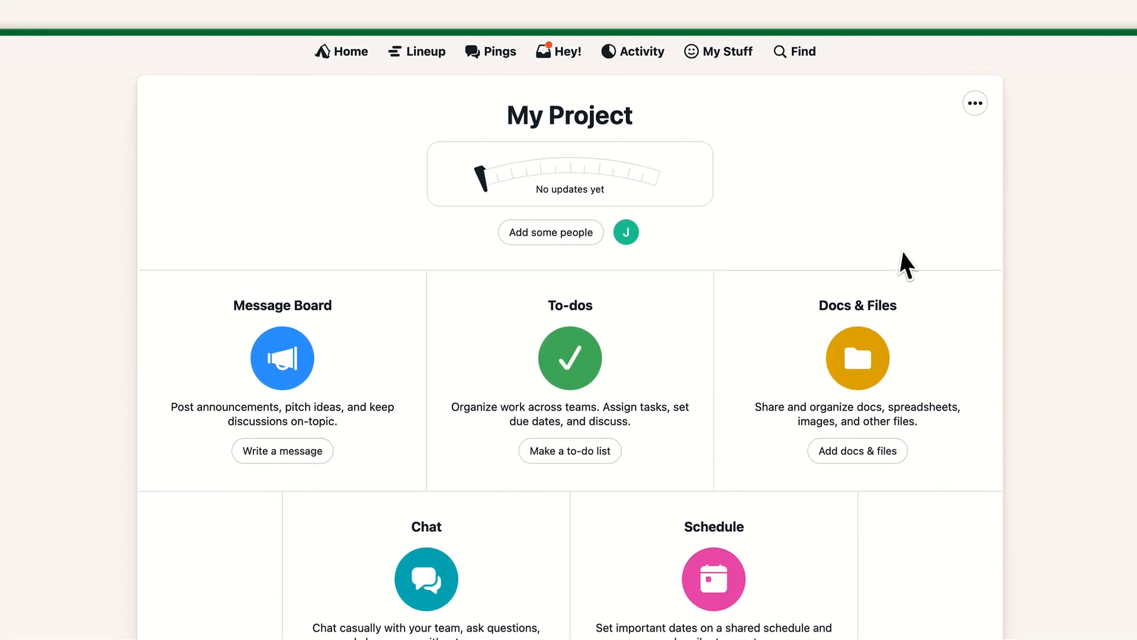
click(975, 105)
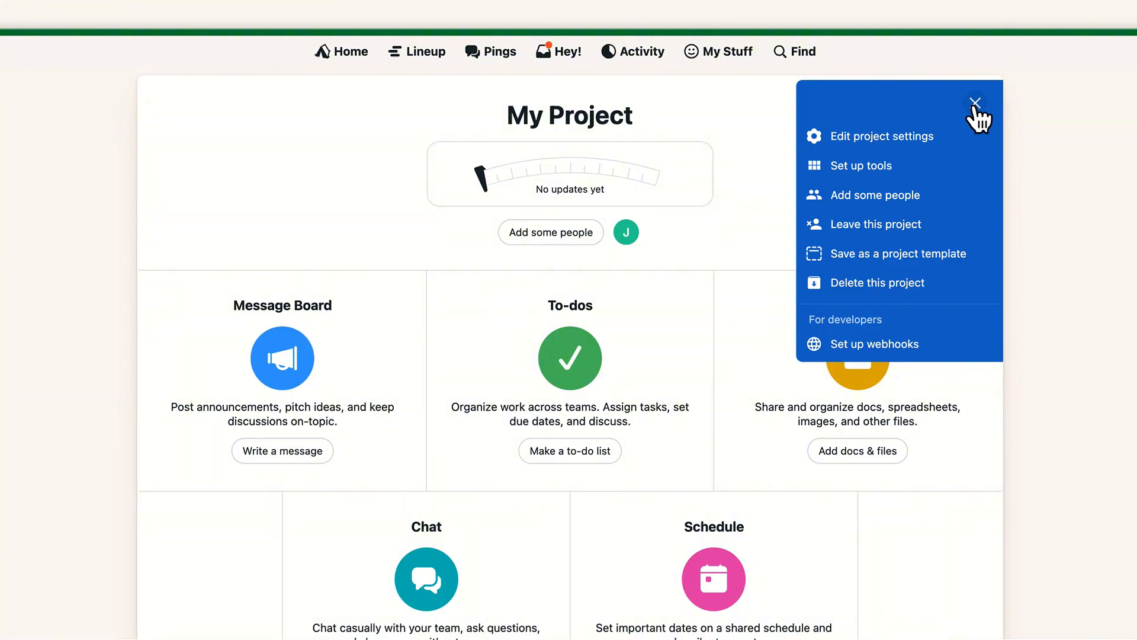
click(927, 138)
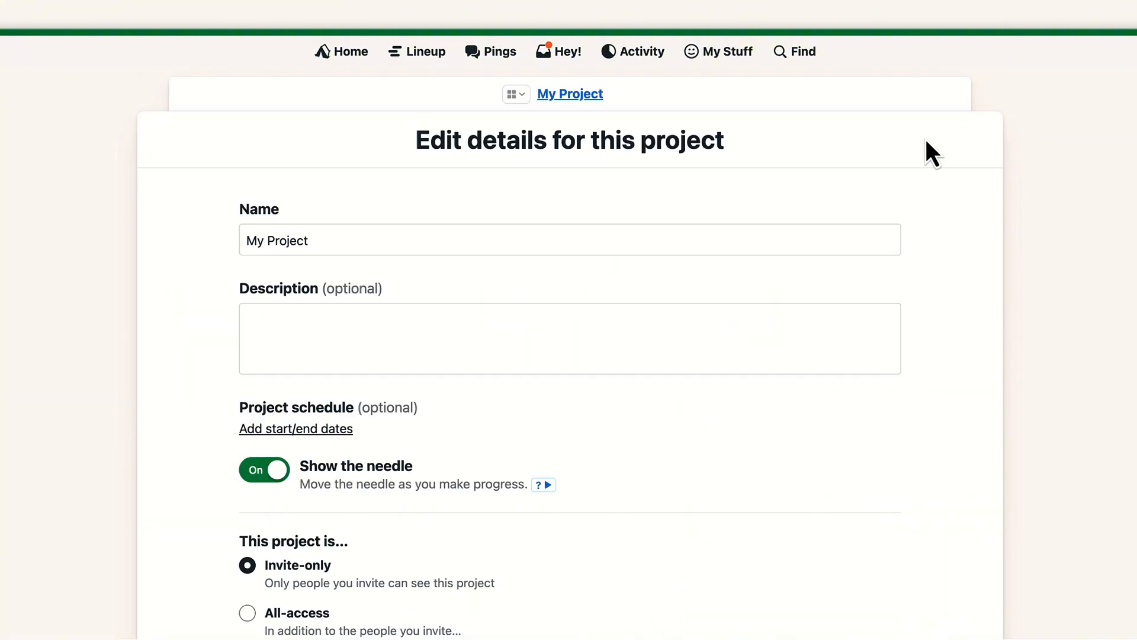
triple_click(403, 241)
text(D)
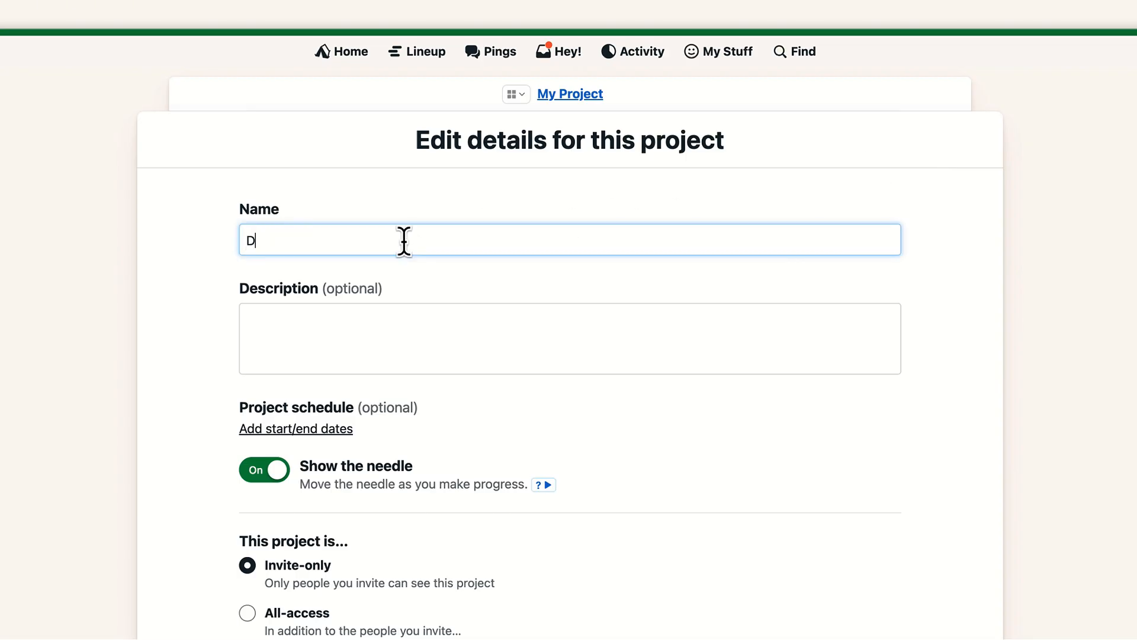
text(EMO Project)
- Make the project All-access so anyone from DEMO can see it, and save the changes
scroll(404, 241, down, 4)
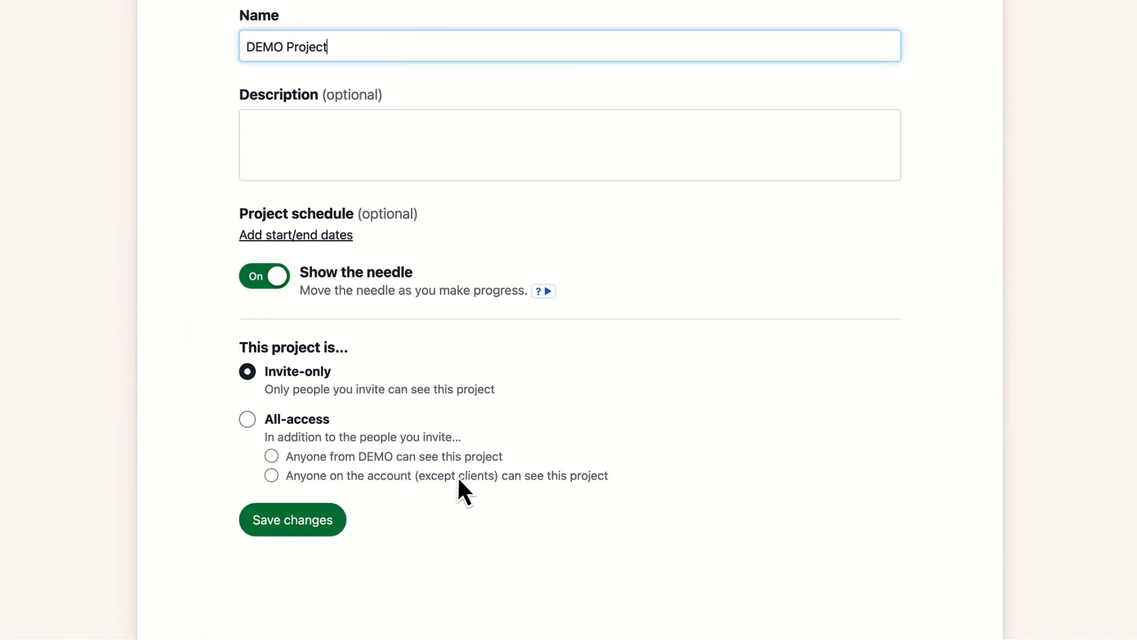
click(271, 456)
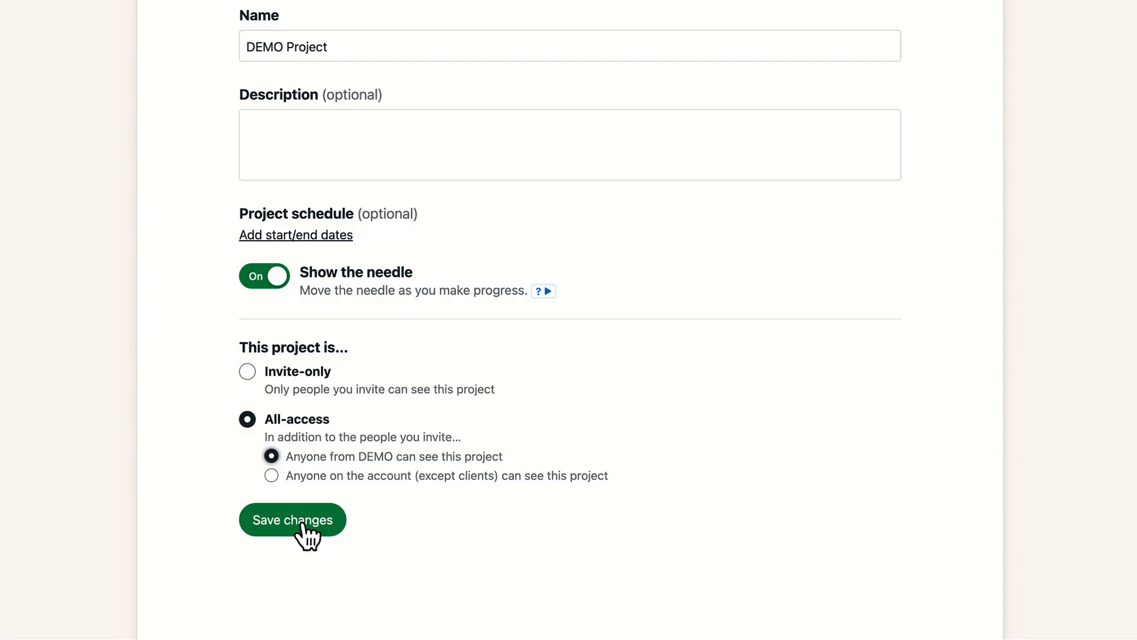
click(320, 532)
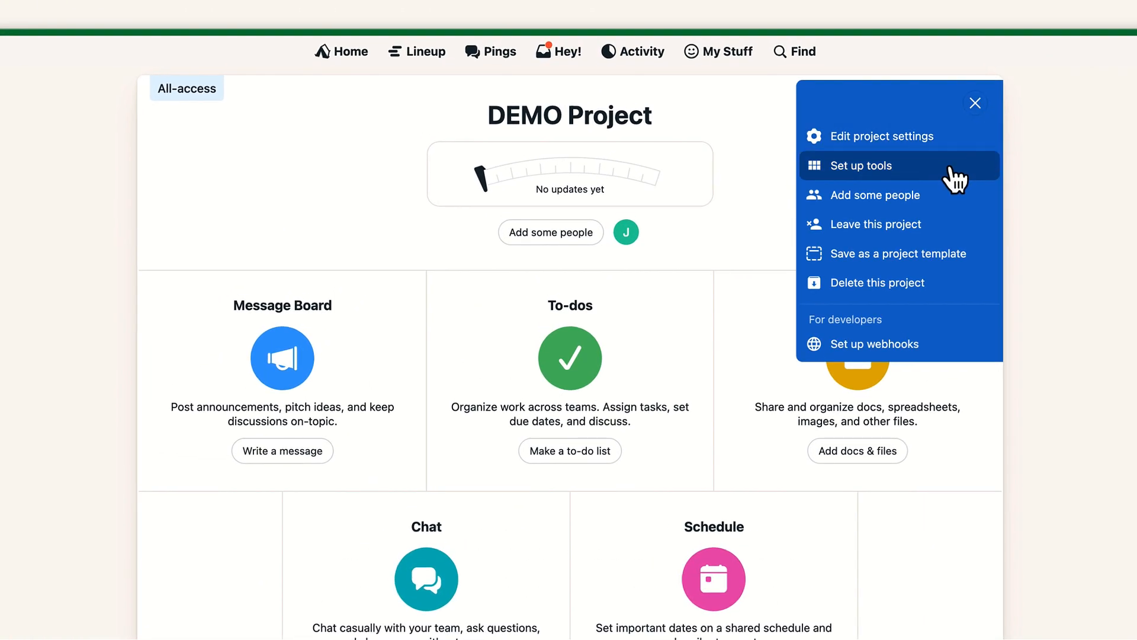
- Turn on the Email Forwards tool in the project's tool setup and return to the project
click(955, 176)
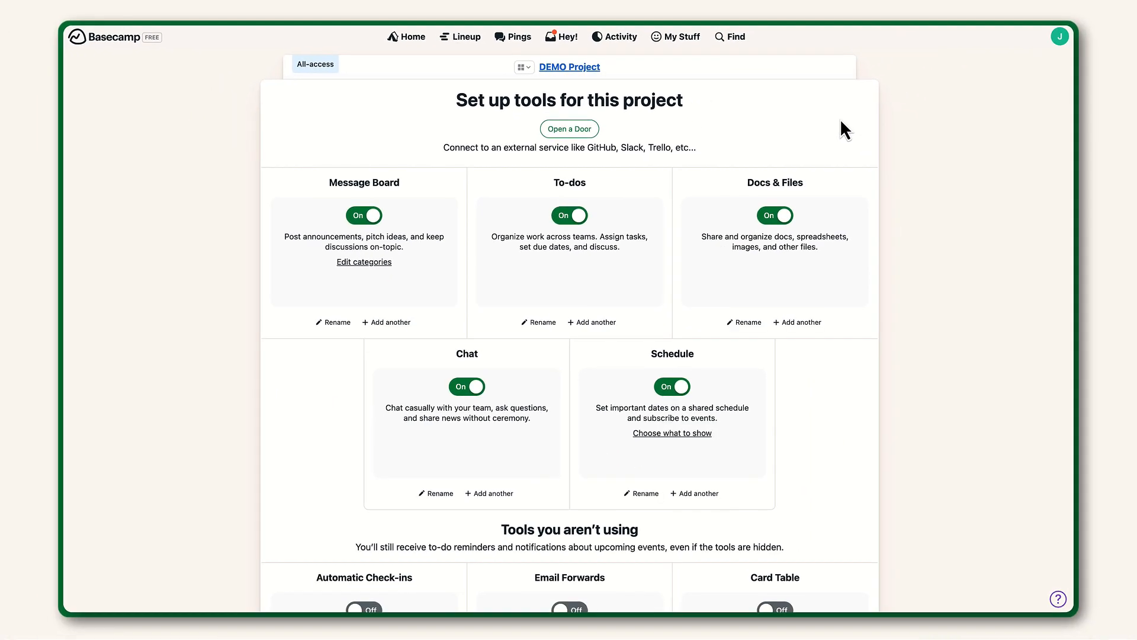
scroll(848, 368, down, 3)
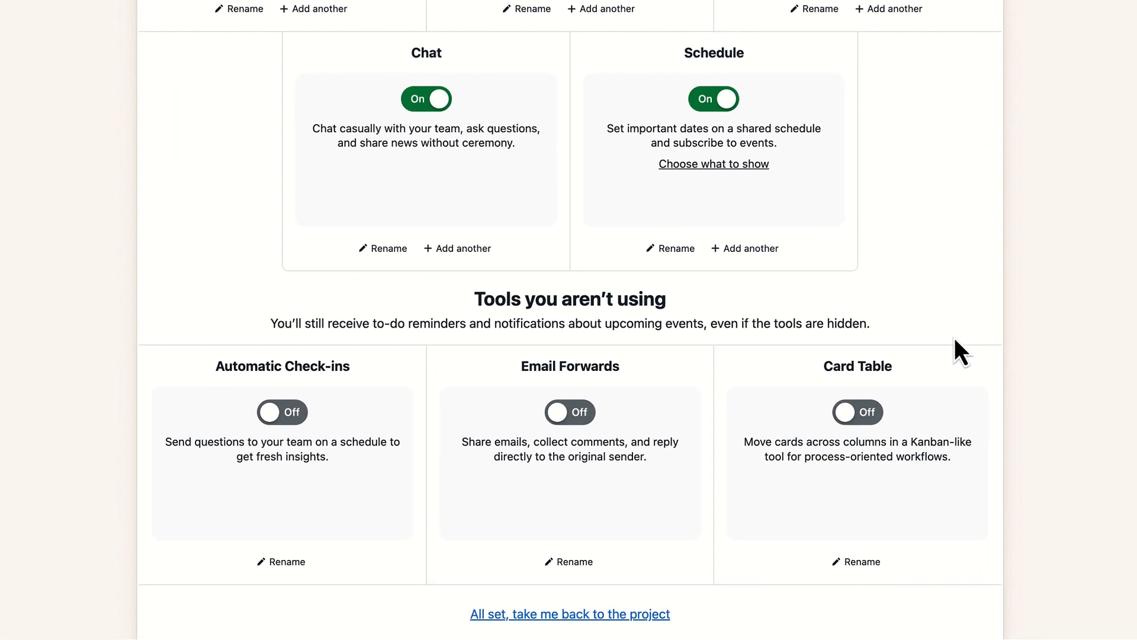
click(583, 416)
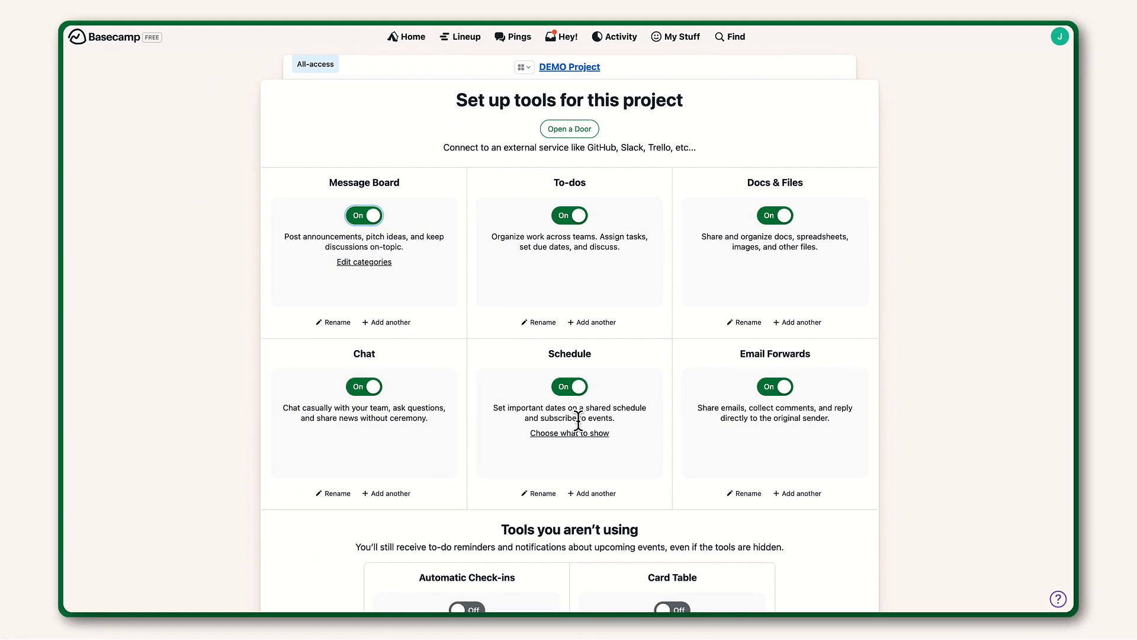
click(580, 68)
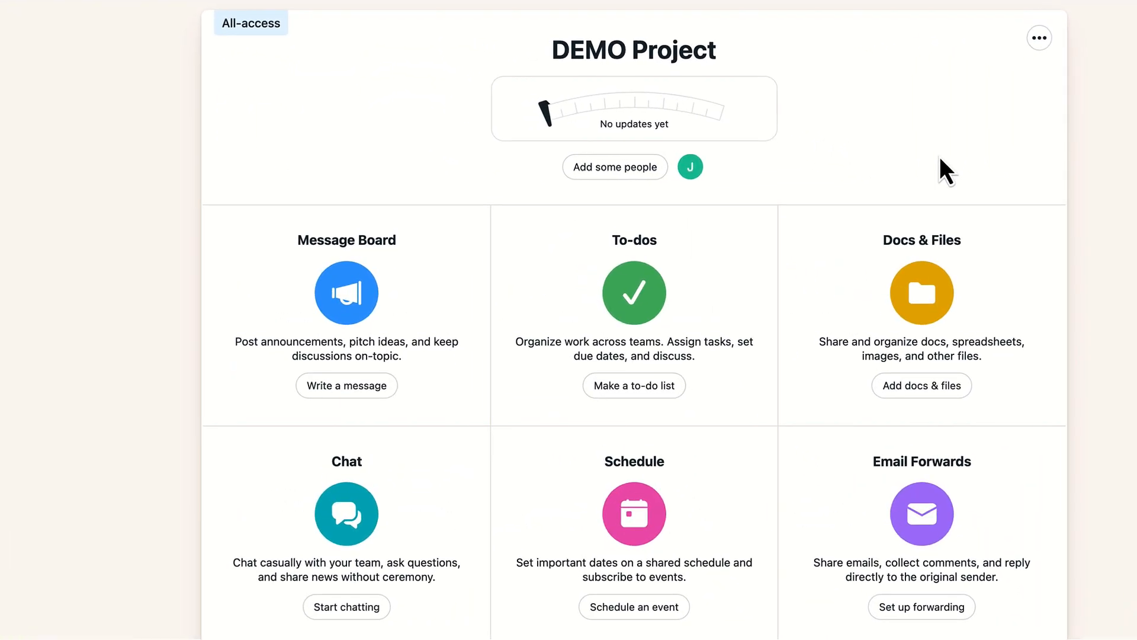
- Post a Message Board message titled Project update saying "Hi, team, it is informed that be ready for meeting on Monday at 10 o'clock."
click(379, 391)
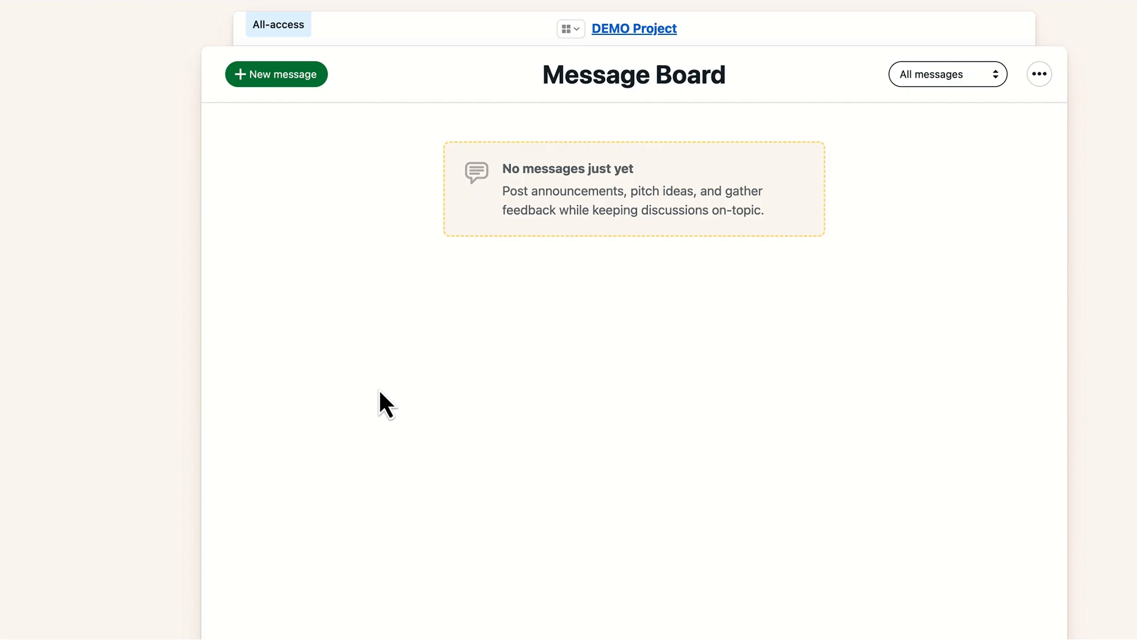
click(325, 89)
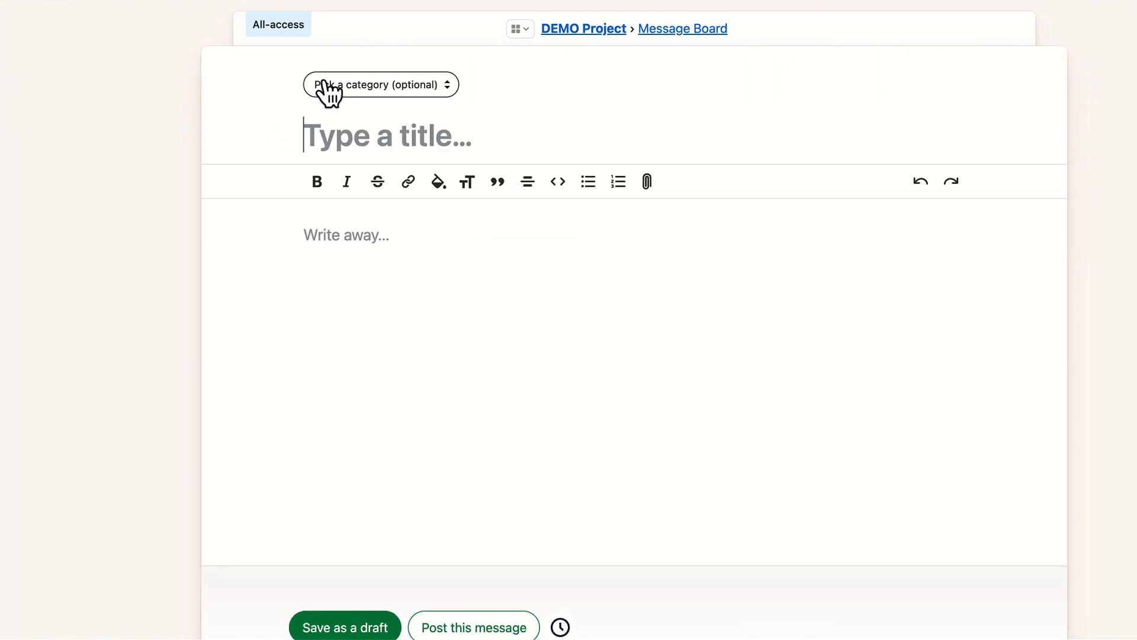
text(Pro)
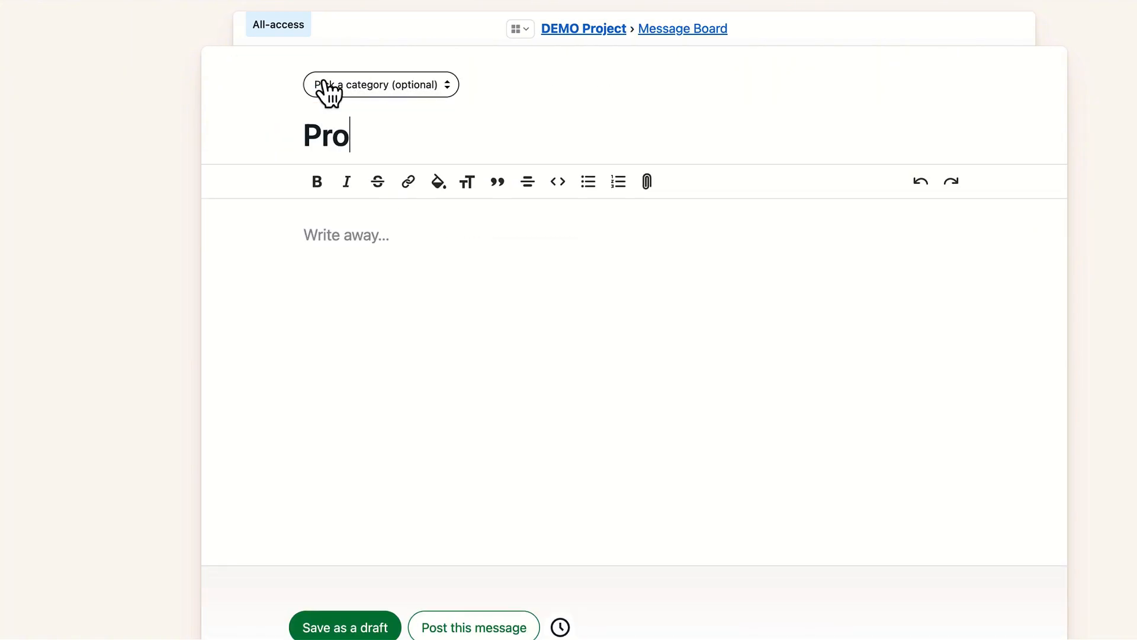
text(ject update)
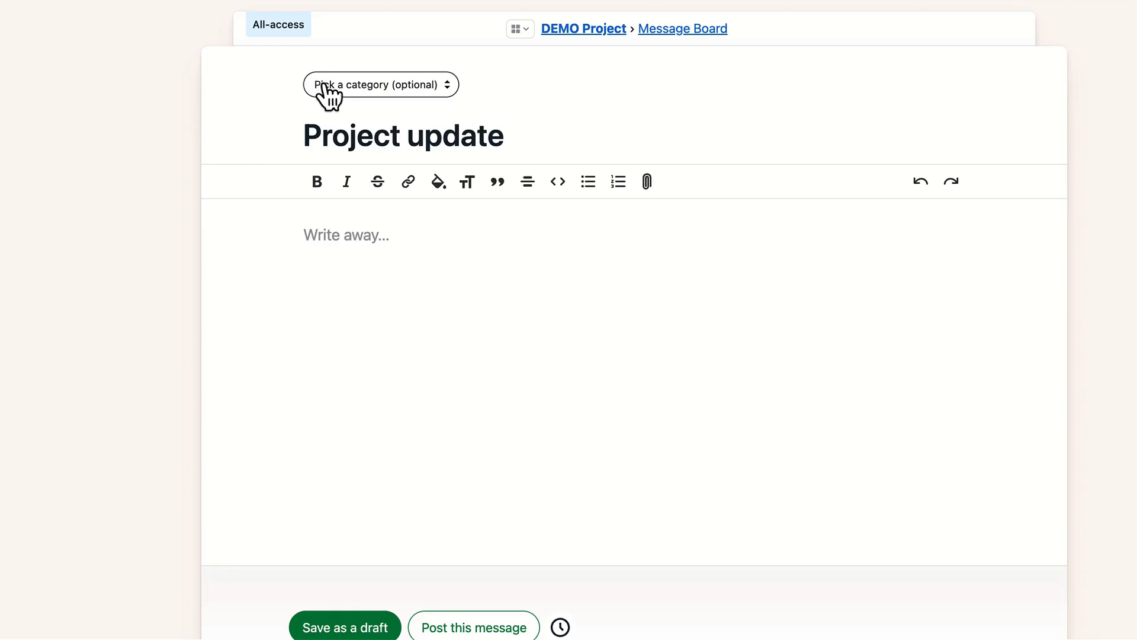
click(377, 237)
text(Hi, team, i)
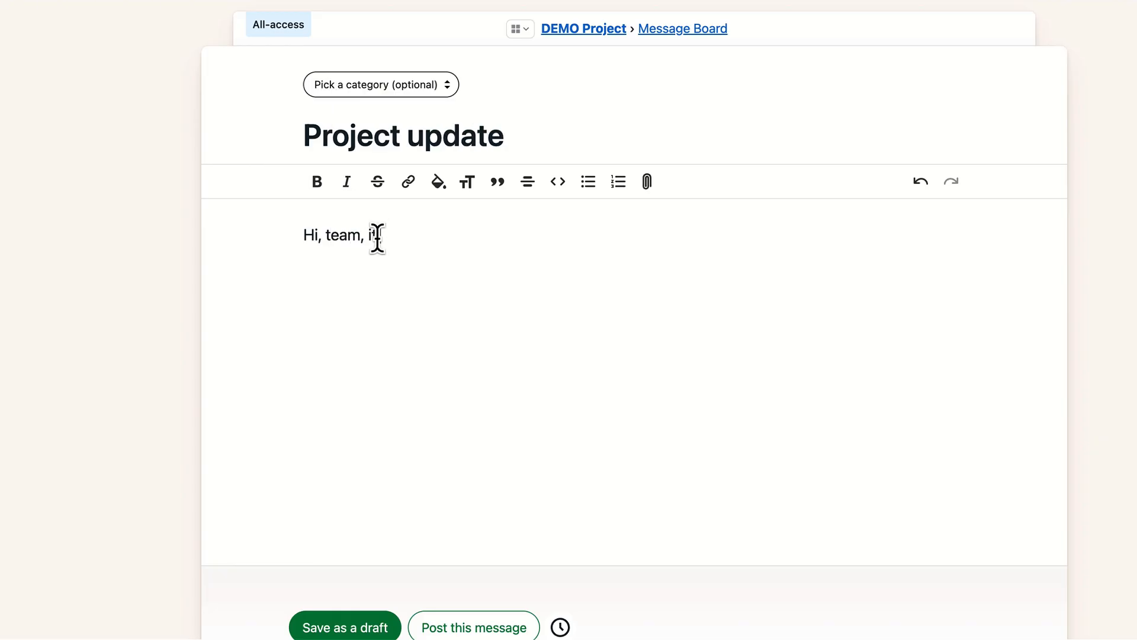
text(t is informed that be ready for meeti)
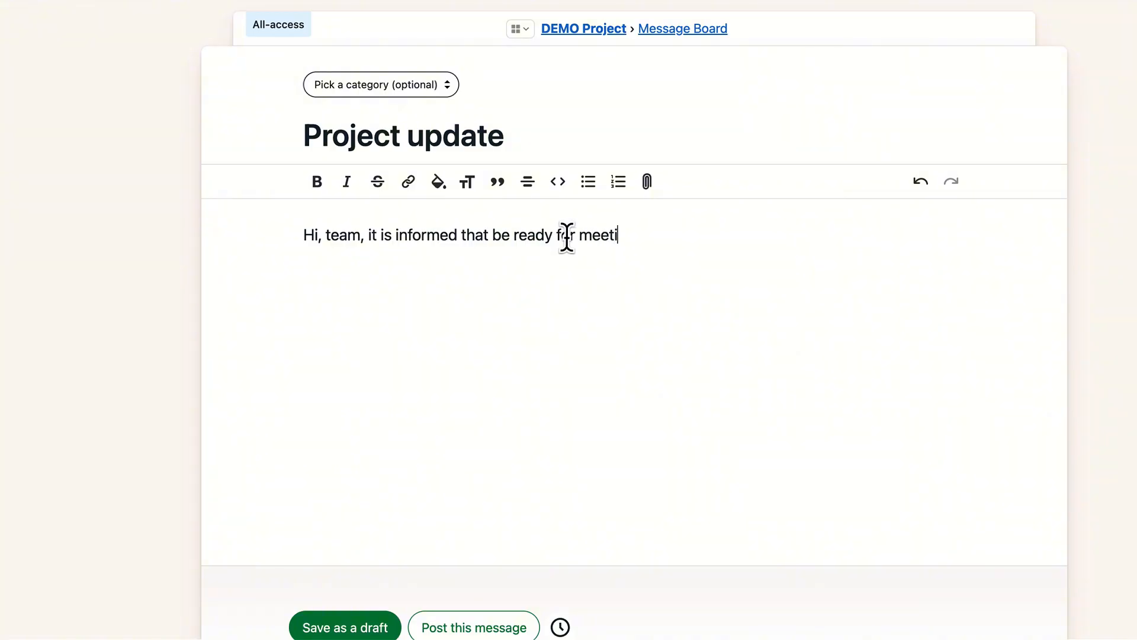
text(ng on Monday at 10 o'c)
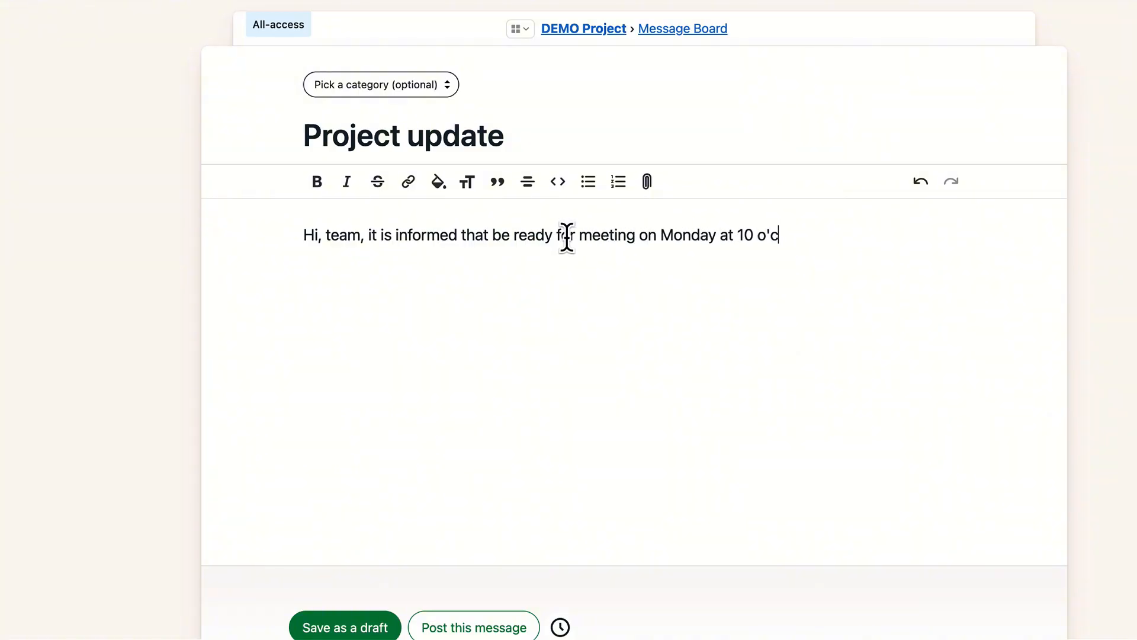
text(lock.)
scroll(368, 534, down, 2)
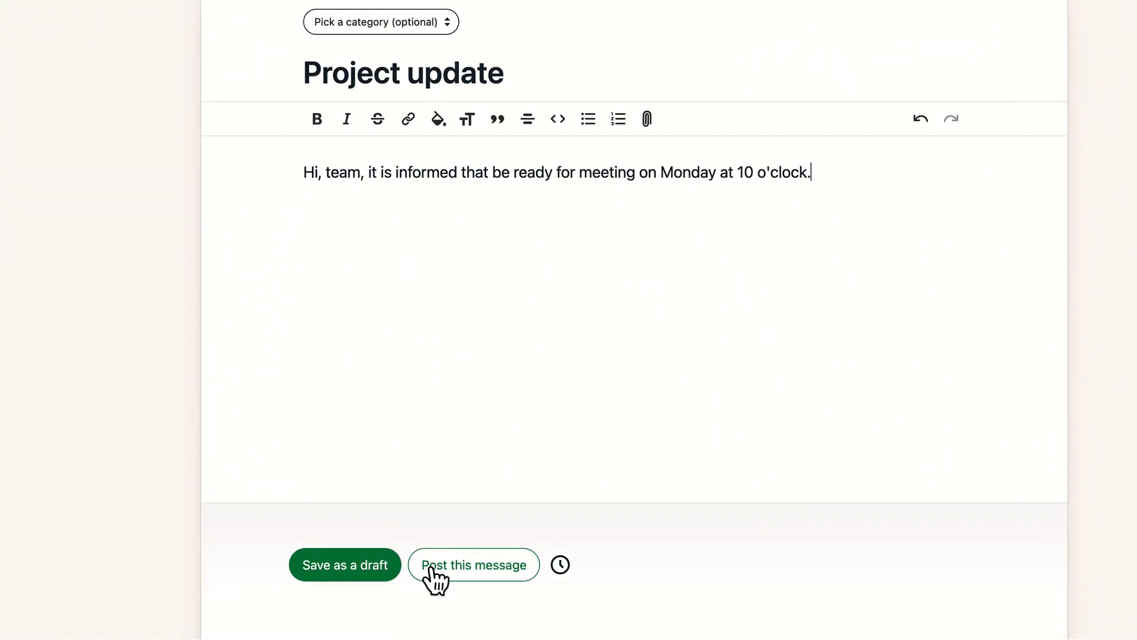
click(456, 571)
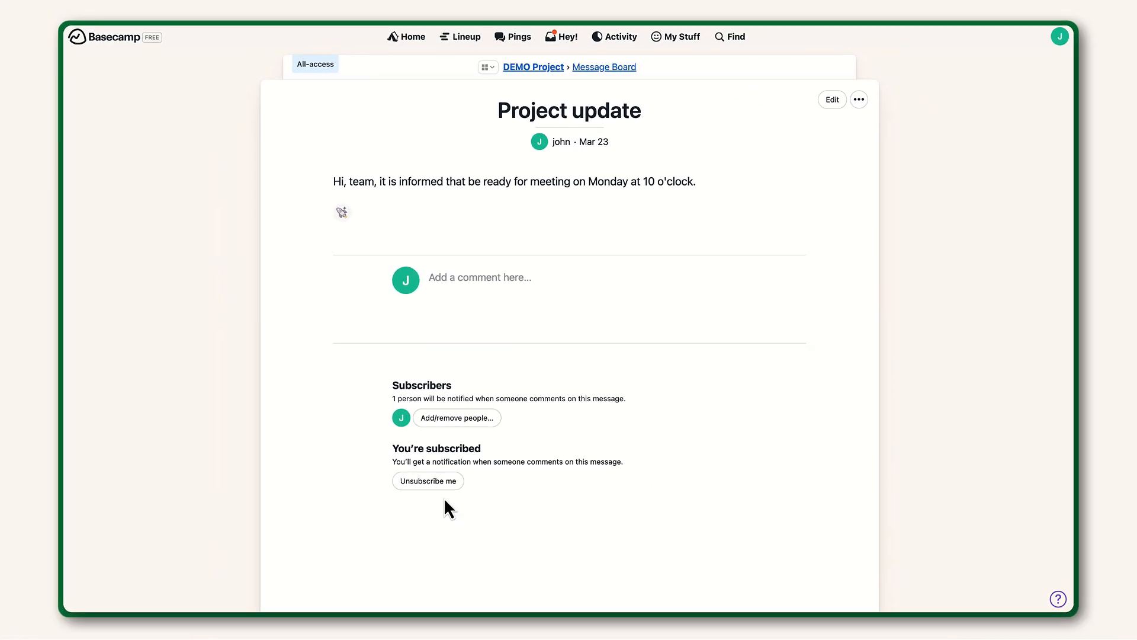
- Return to the project and create a new to-do list named DEMO
click(534, 68)
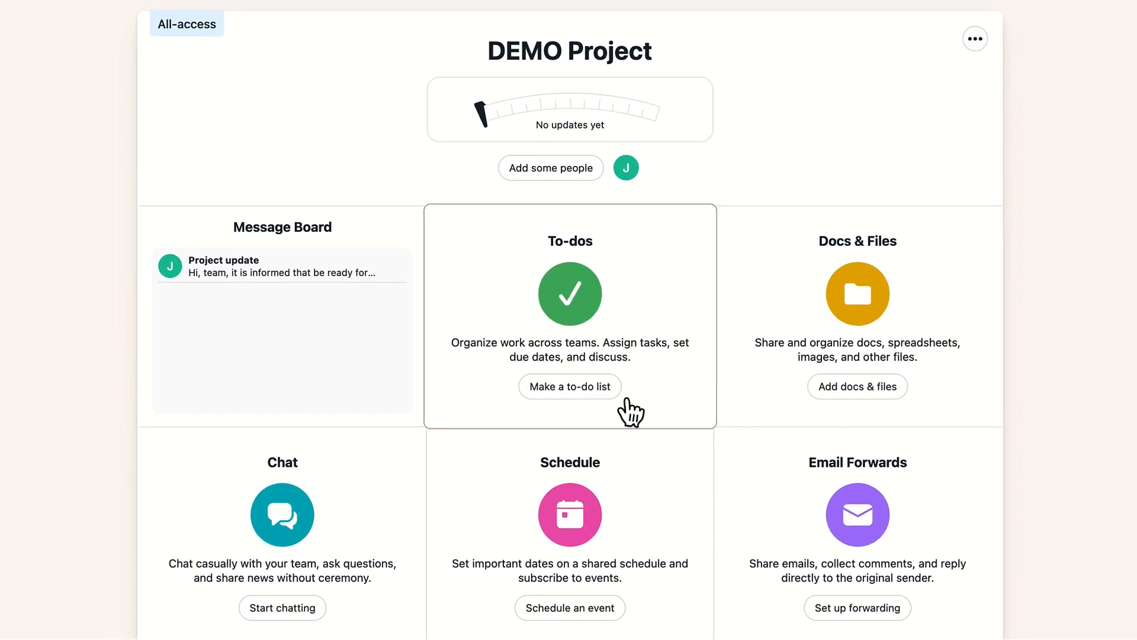
click(602, 399)
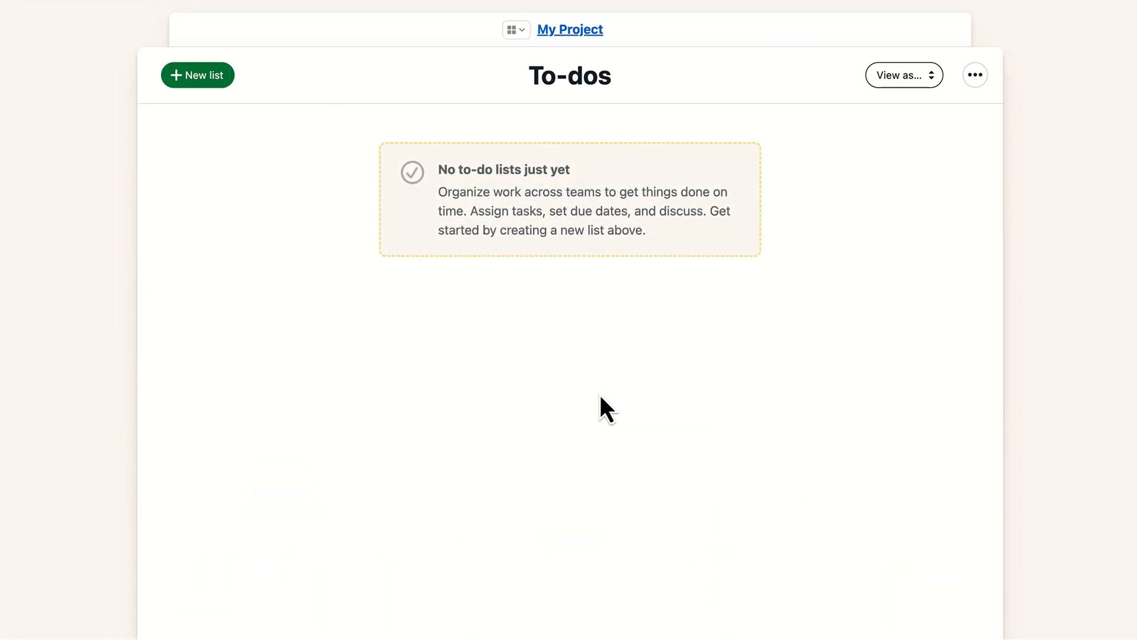
click(224, 84)
text(DEMO)
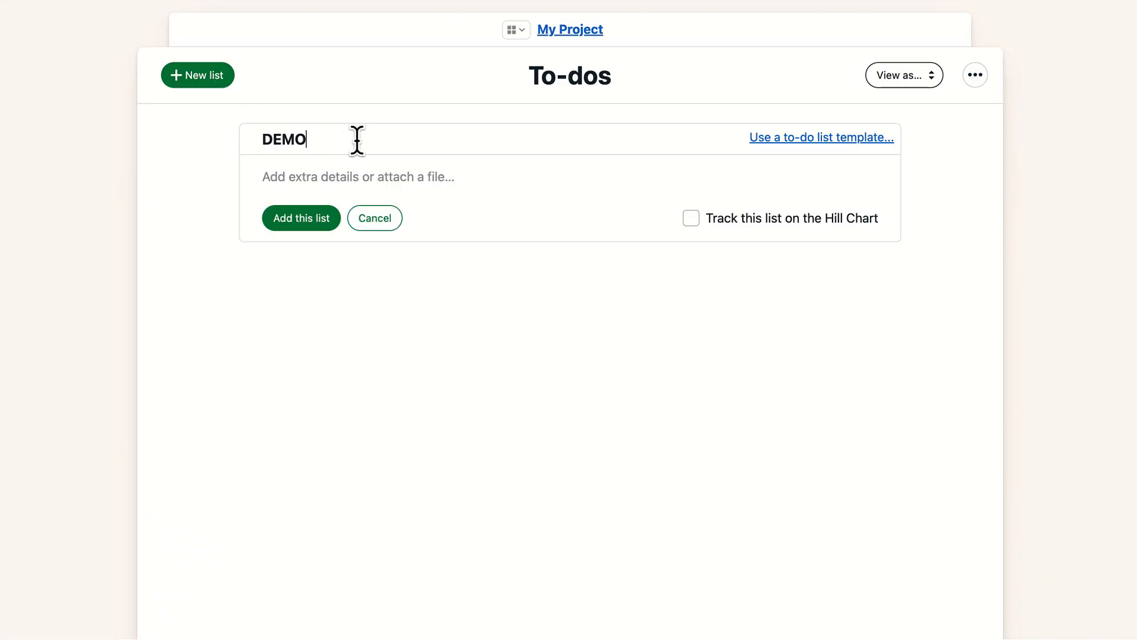
key(Return)
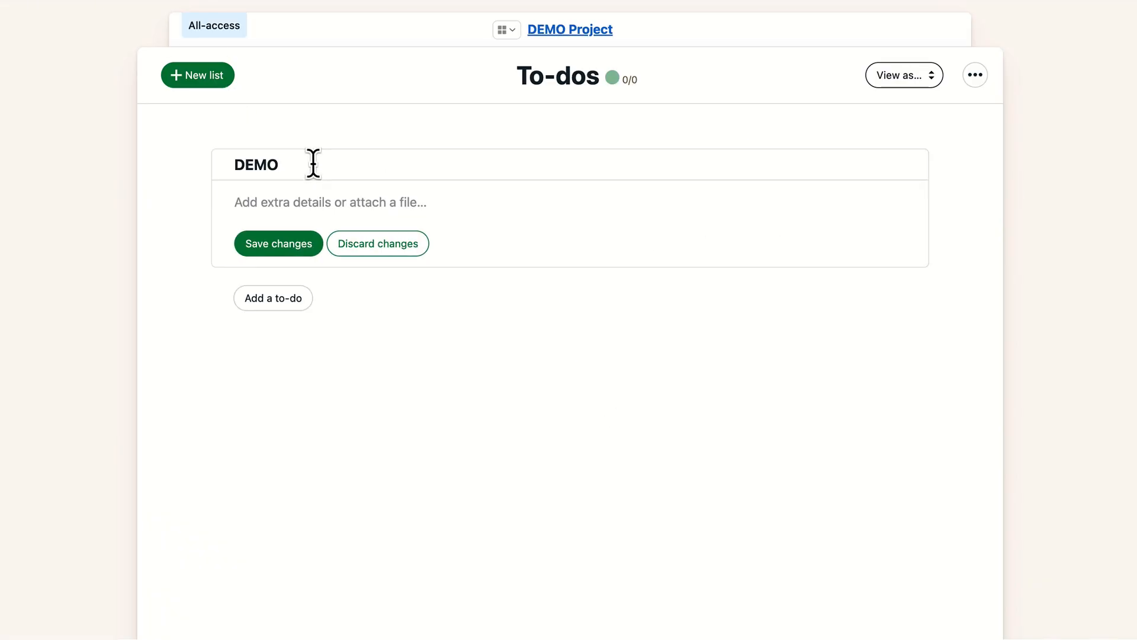
- Add task 1, task 2 and task 3 as a numbered list in the DEMO list's details and save the changes
click(324, 215)
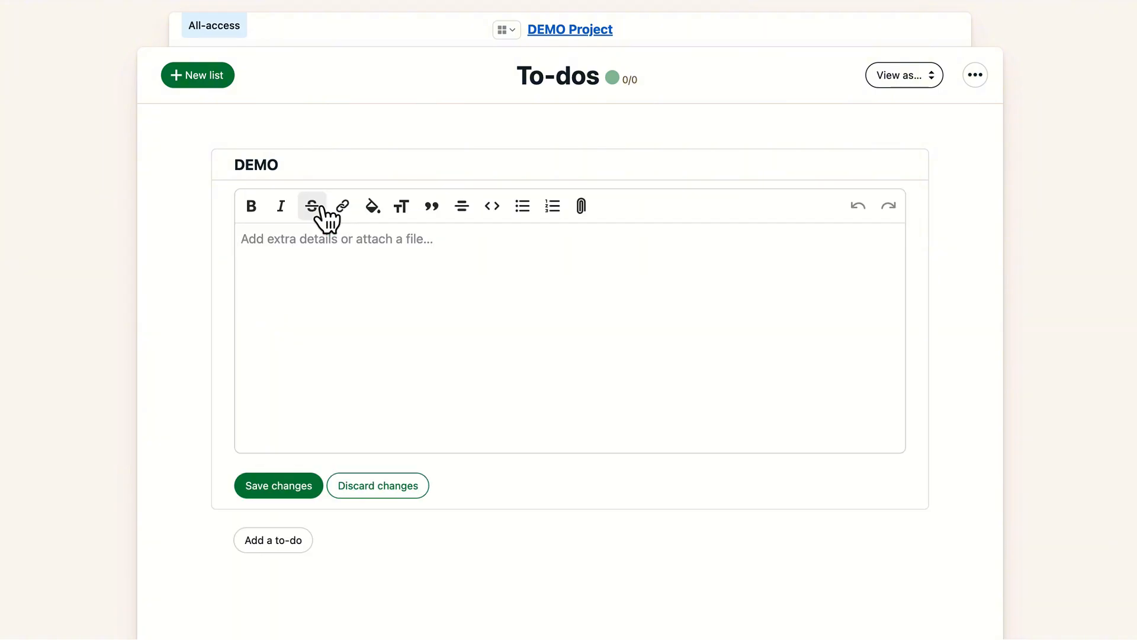
text(task 1 tas)
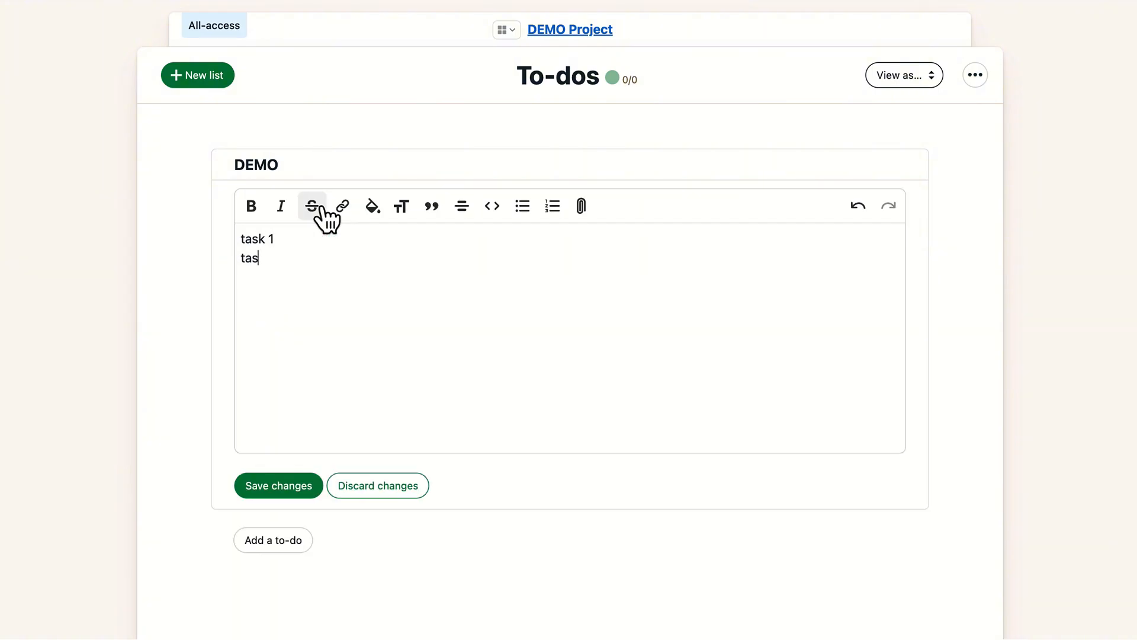
text(k 2 task 3)
drag(280, 277, 240, 240)
click(524, 212)
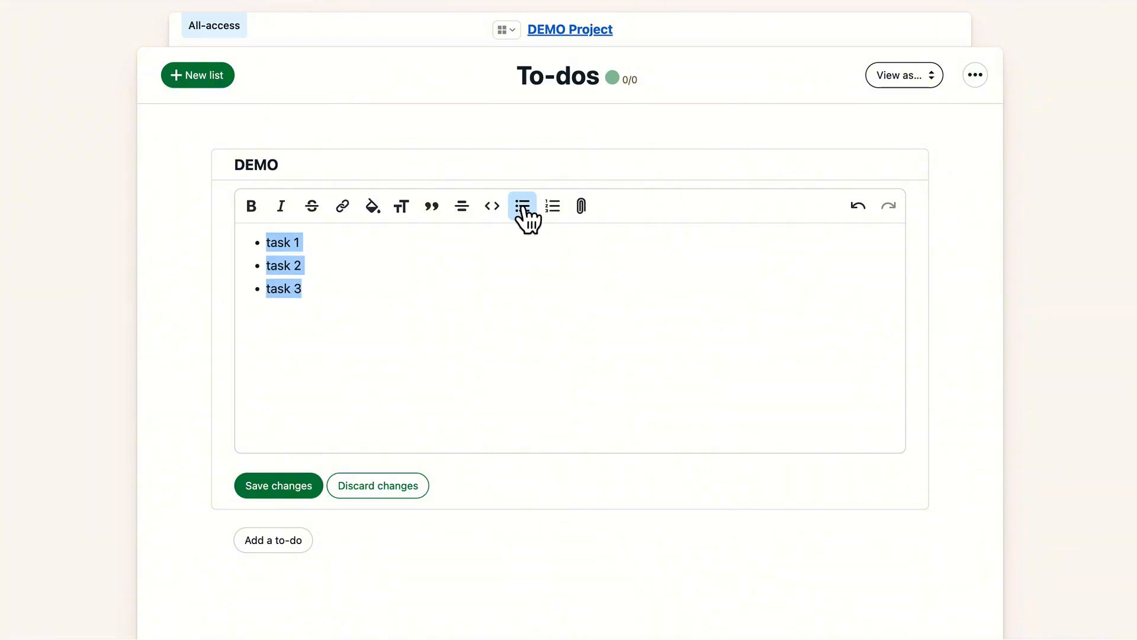
click(557, 220)
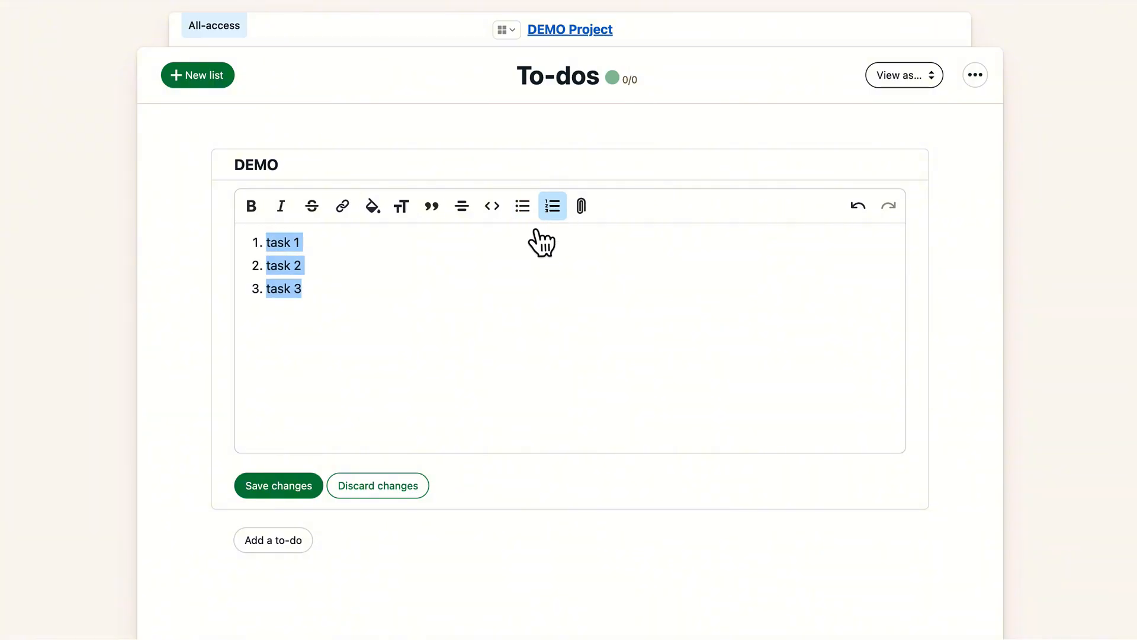
click(311, 493)
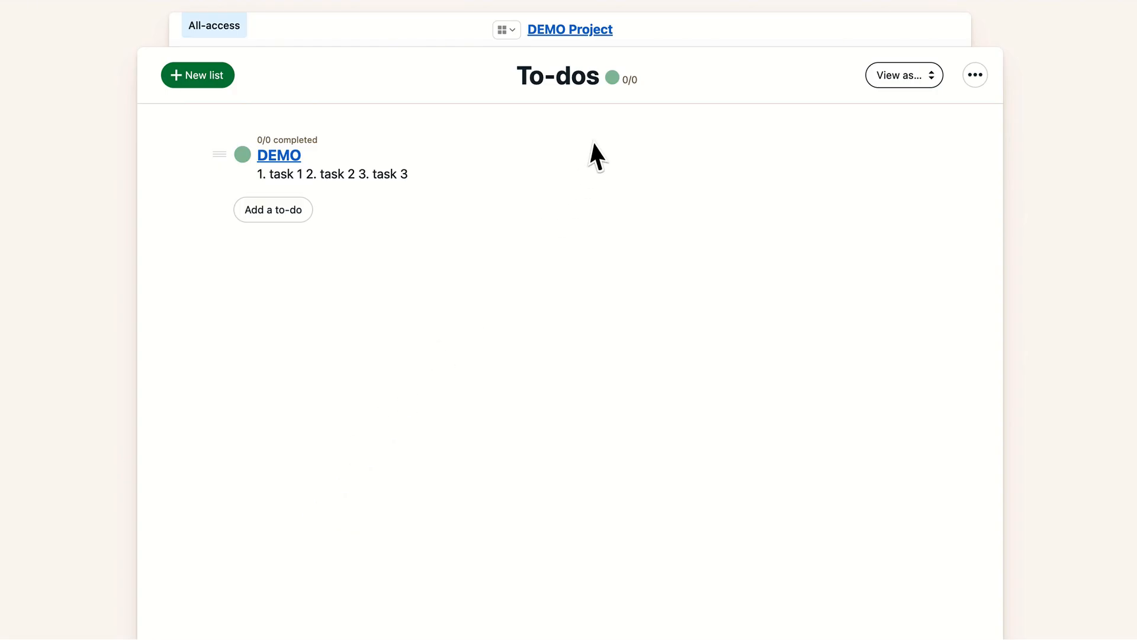
- Return to the project, open its Chat and send the message Hi
click(580, 30)
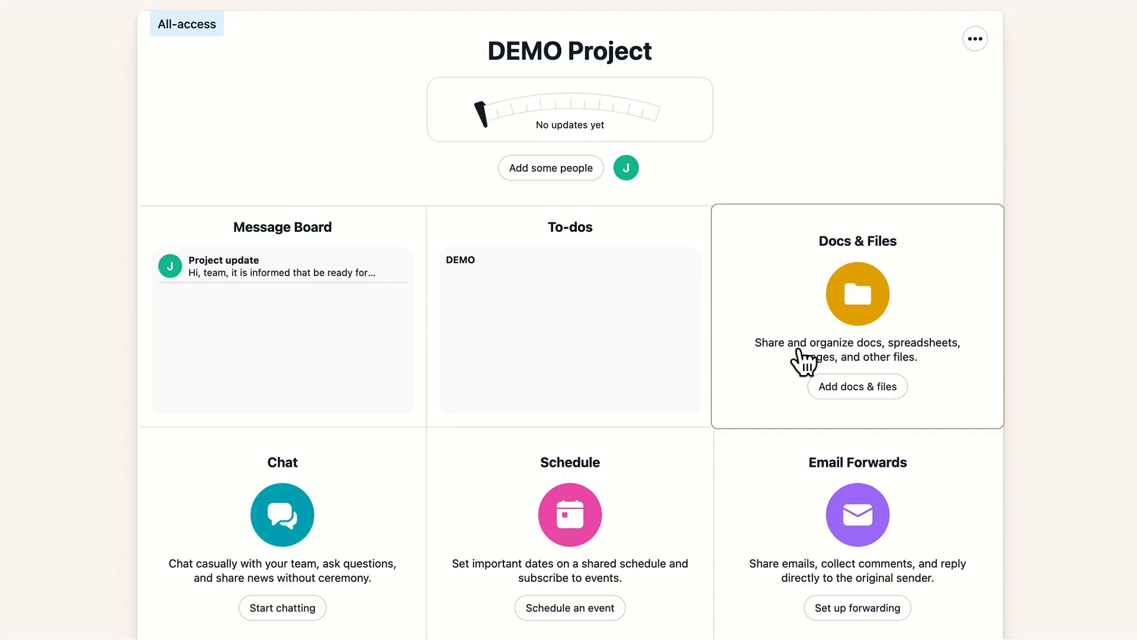
scroll(309, 490, down, 2)
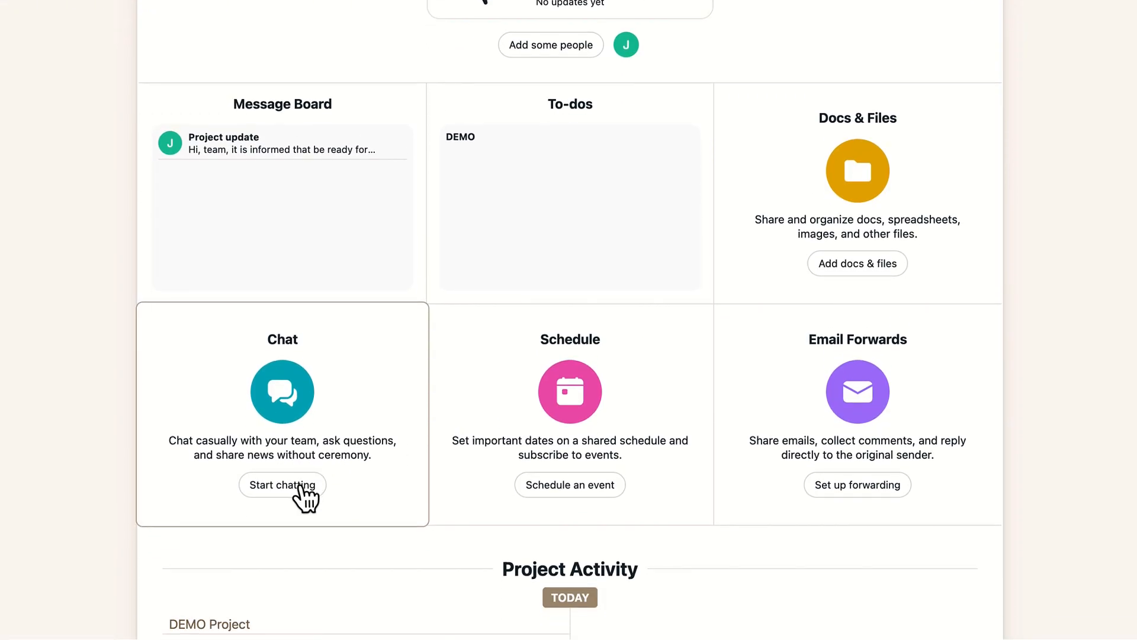
click(299, 487)
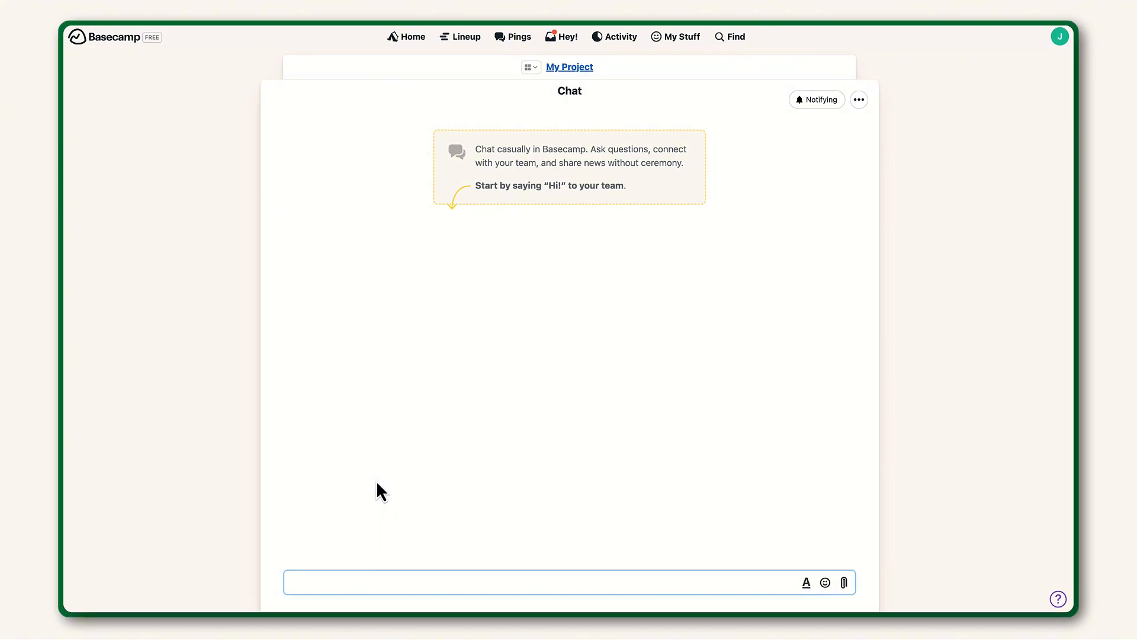
text(Hi)
key(Return)
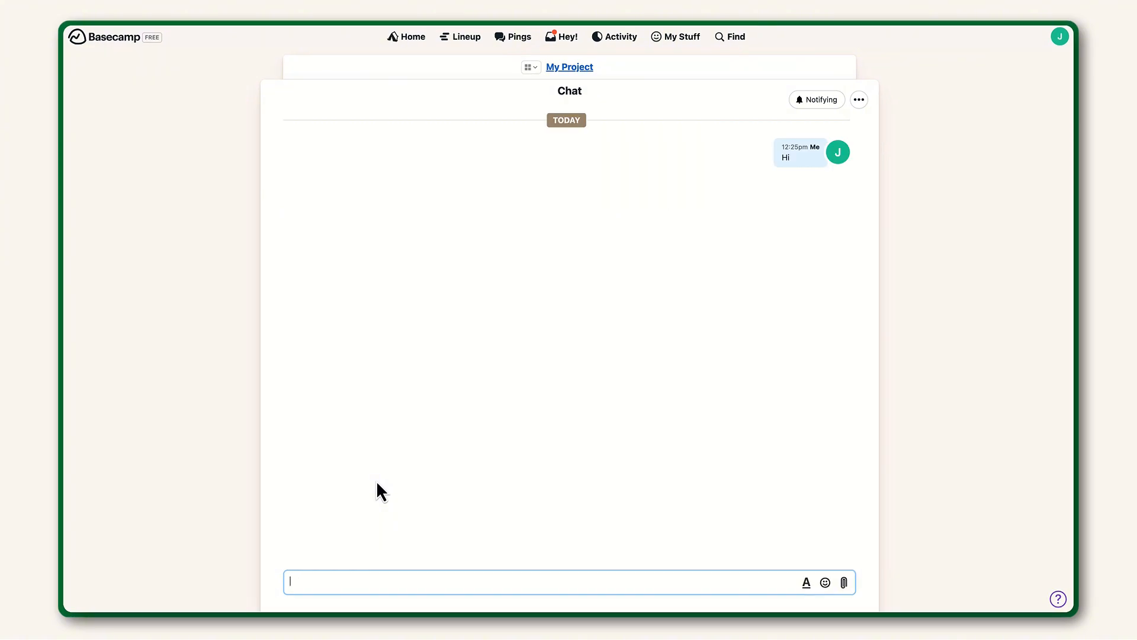
- Return to the project and post a schedule event named Meeting on Friday, March 27
click(577, 68)
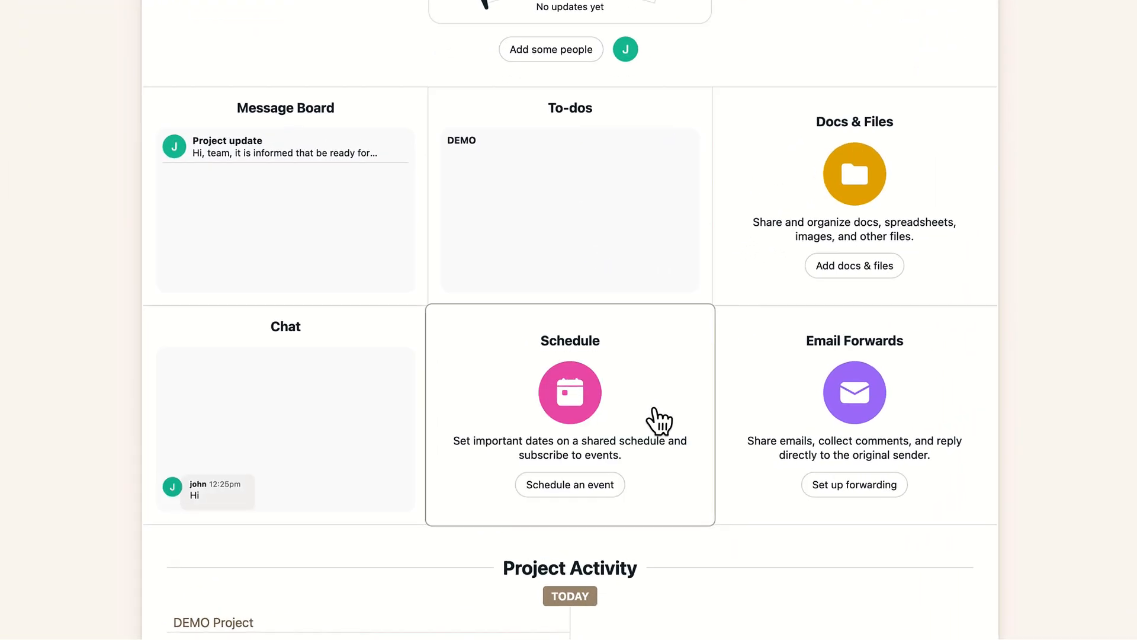
click(586, 487)
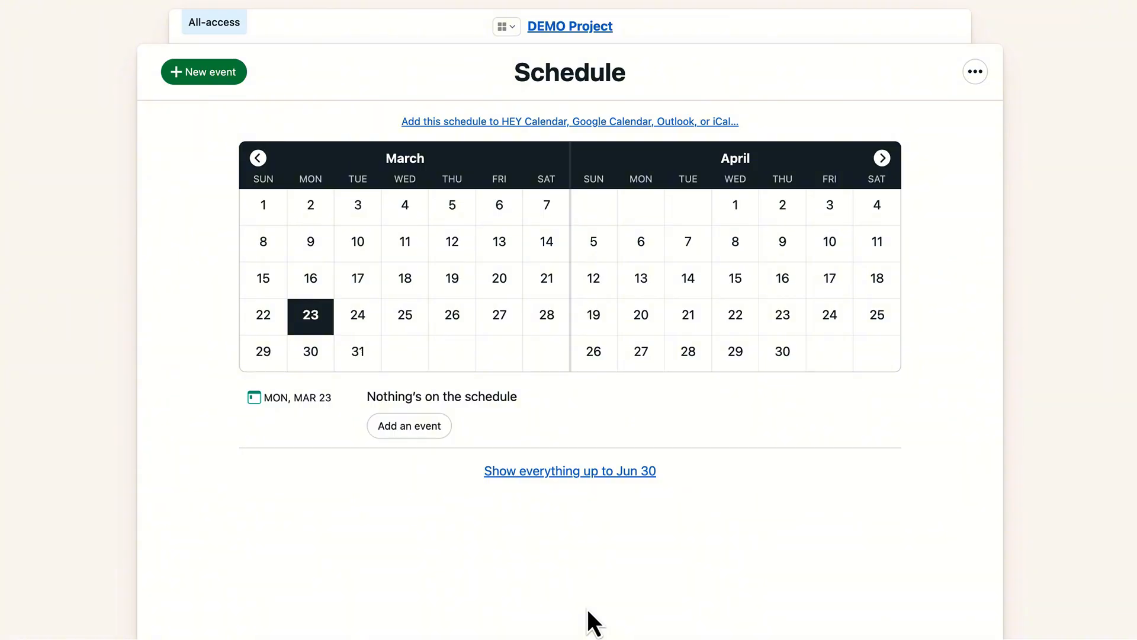
click(513, 325)
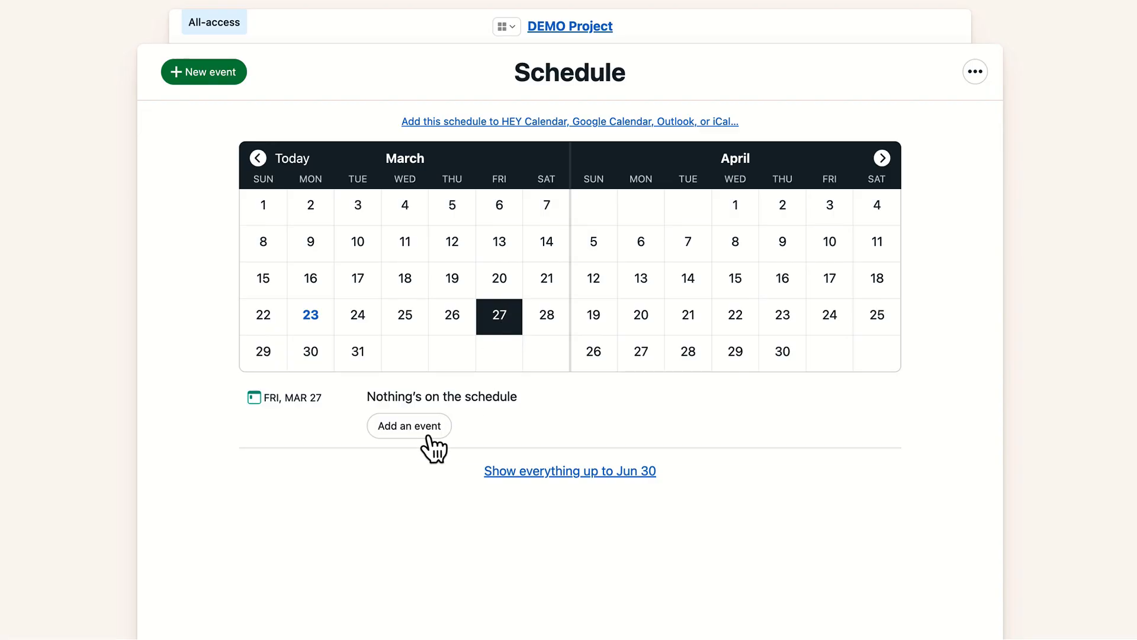
click(428, 435)
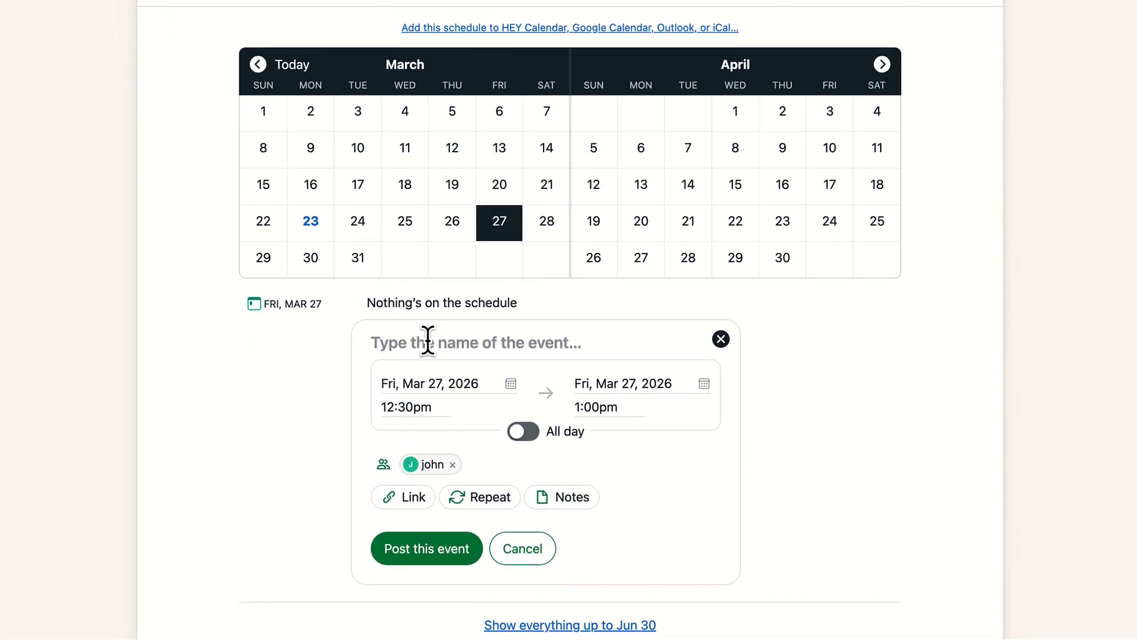
text(Meeting)
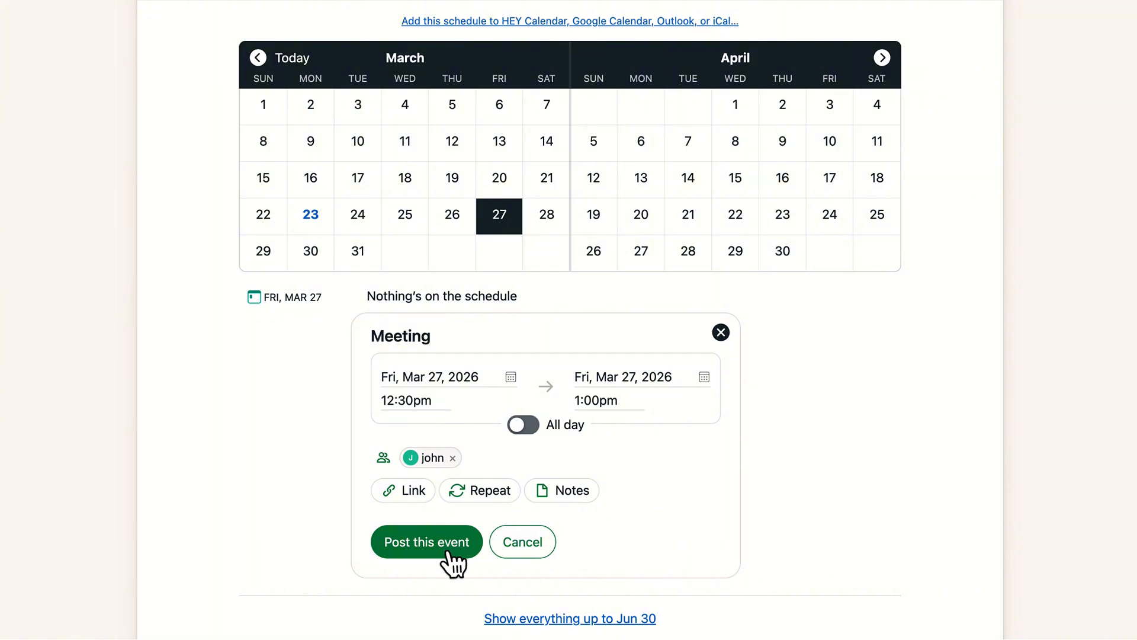
click(449, 555)
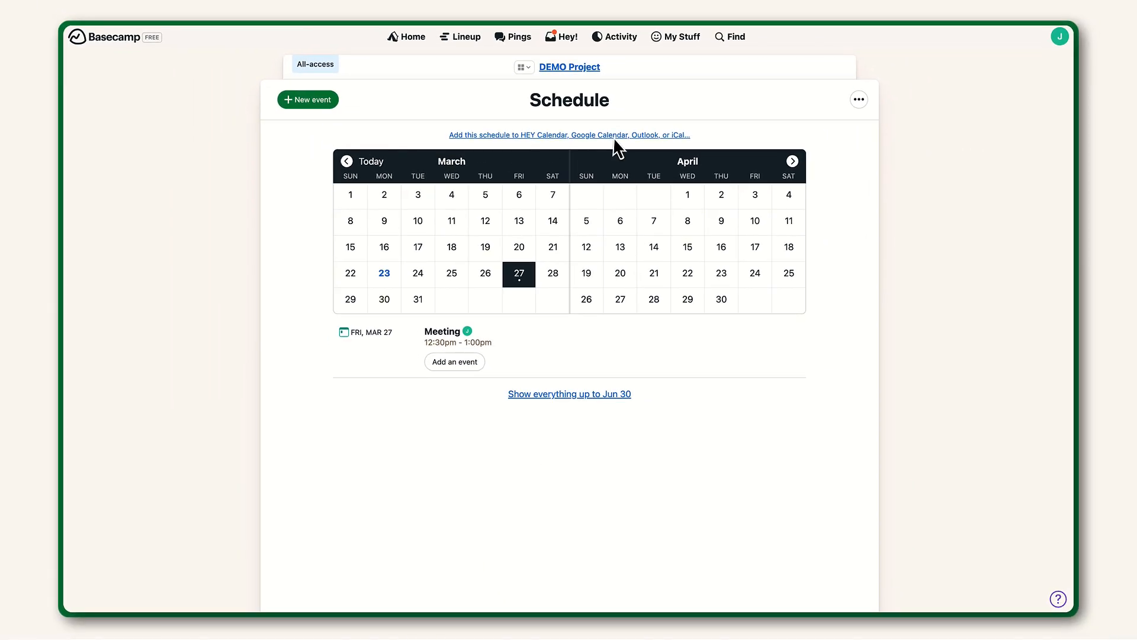
- Return to the project and review the Project Activity feed
click(586, 67)
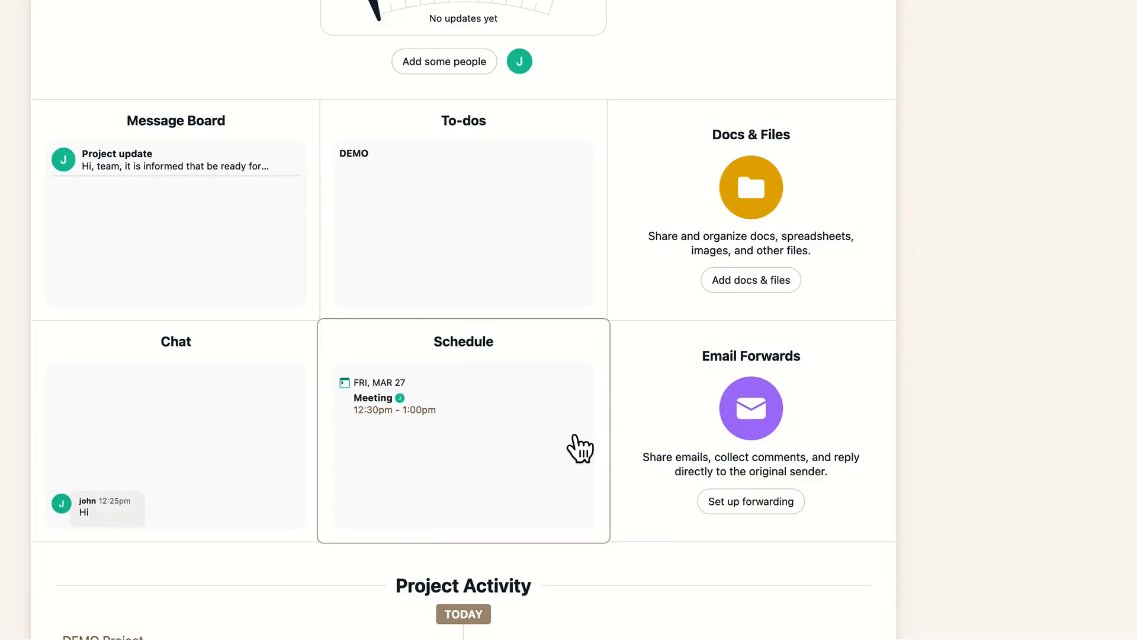
scroll(575, 439, down, 4)
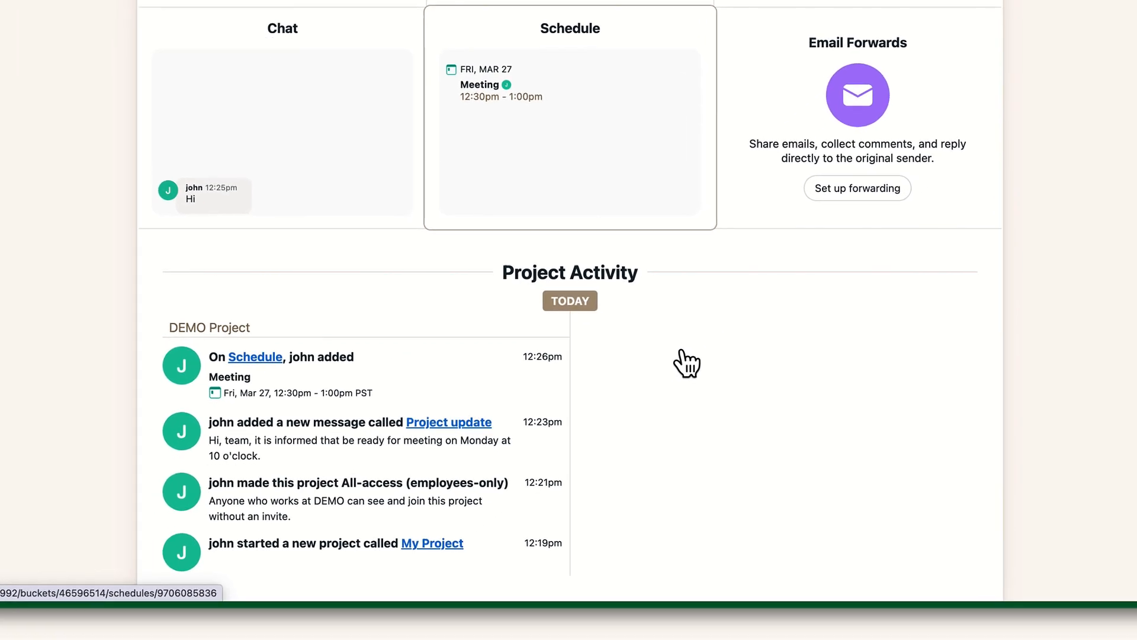